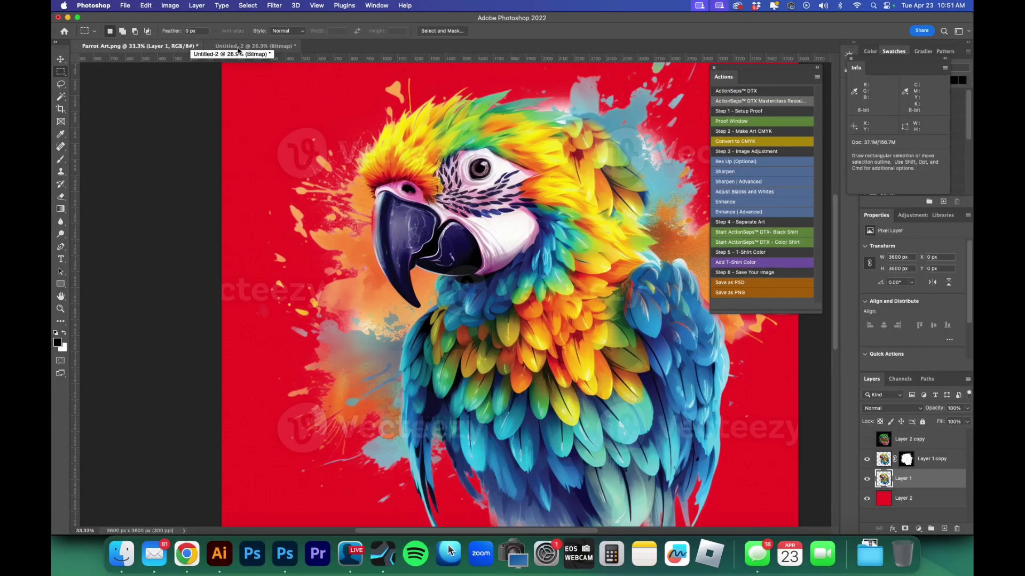
Step: Switch to the finished halftone splash bitmap document to preview the result
{"action": "left_click", "coordinate": [239, 47]}
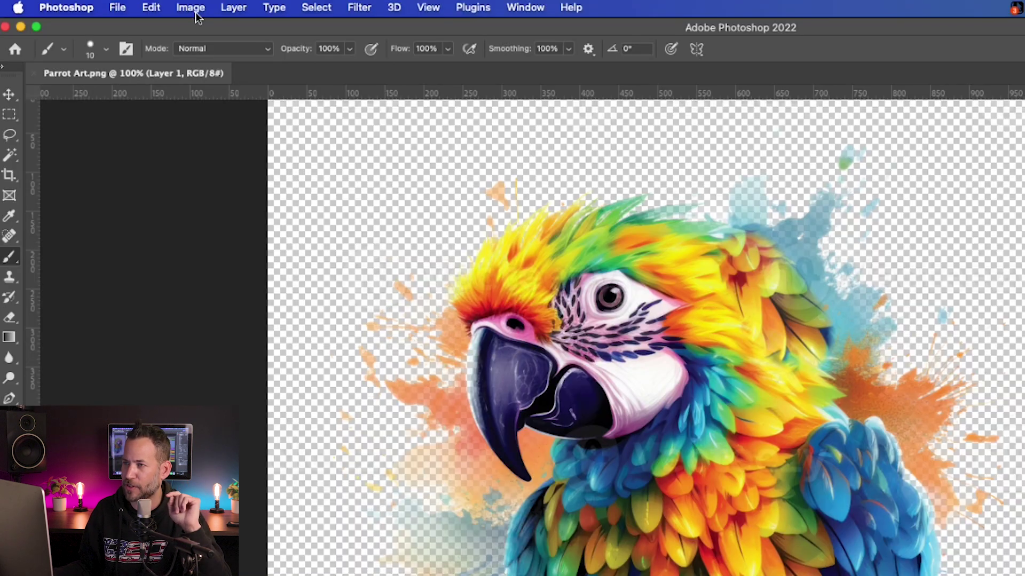
Step: Resize the parrot to 11 inches wide at 300 pixels/inch with resampling enabled
{"action": "left_click", "coordinate": [192, 10]}
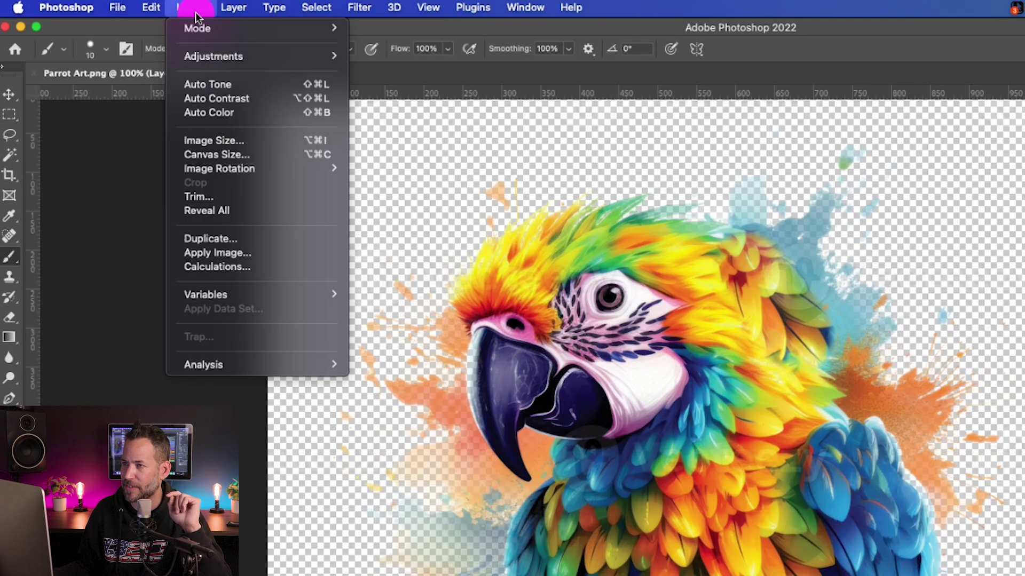
{"action": "left_click", "coordinate": [237, 143]}
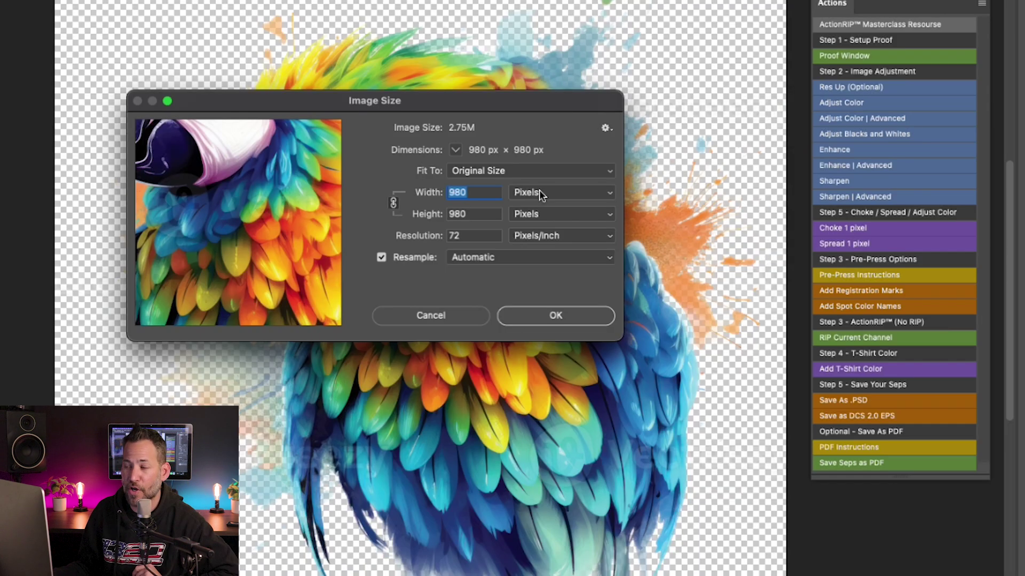
{"action": "left_click", "coordinate": [538, 190]}
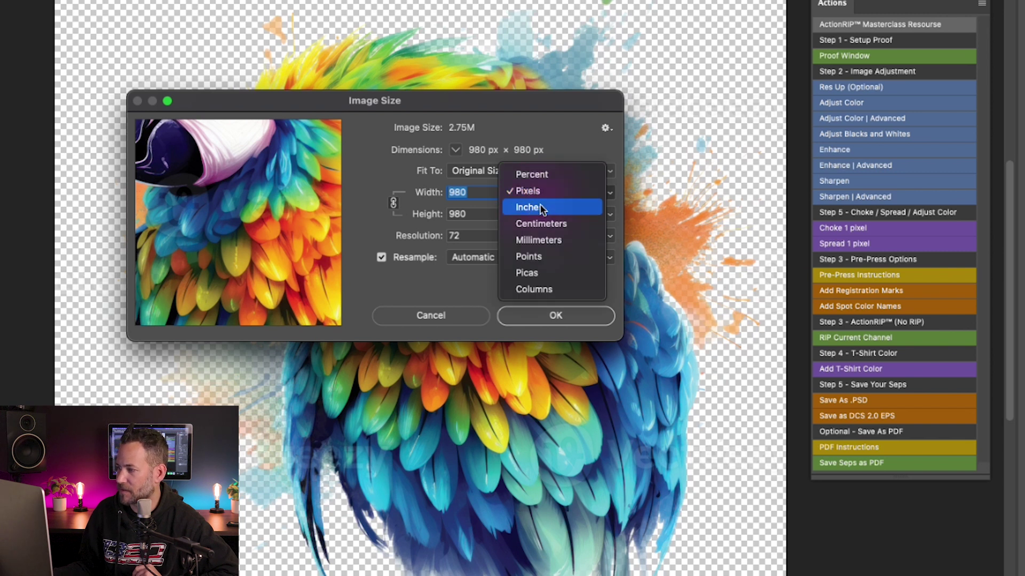
{"action": "left_click", "coordinate": [541, 208]}
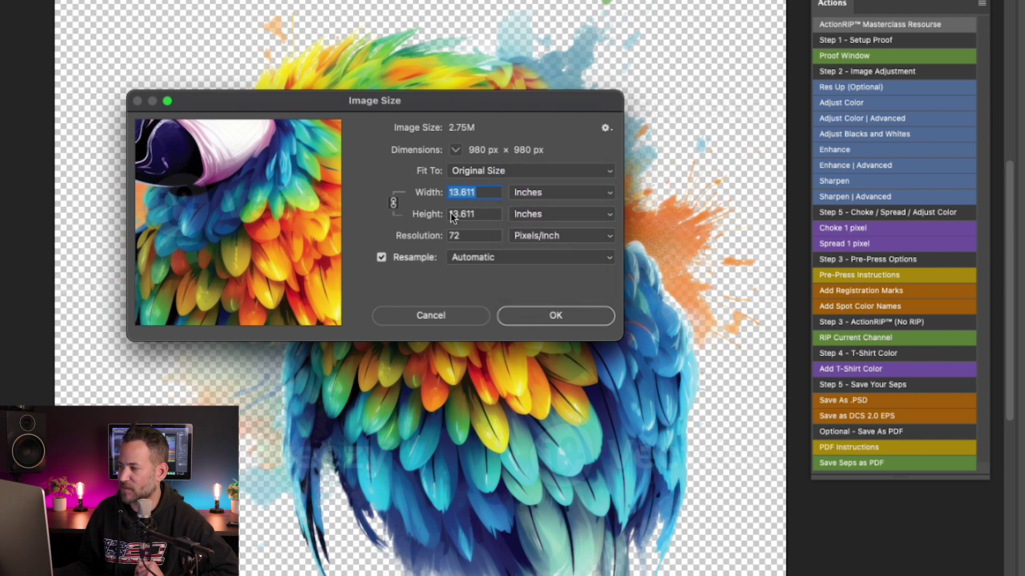
{"action": "left_click", "coordinate": [381, 258]}
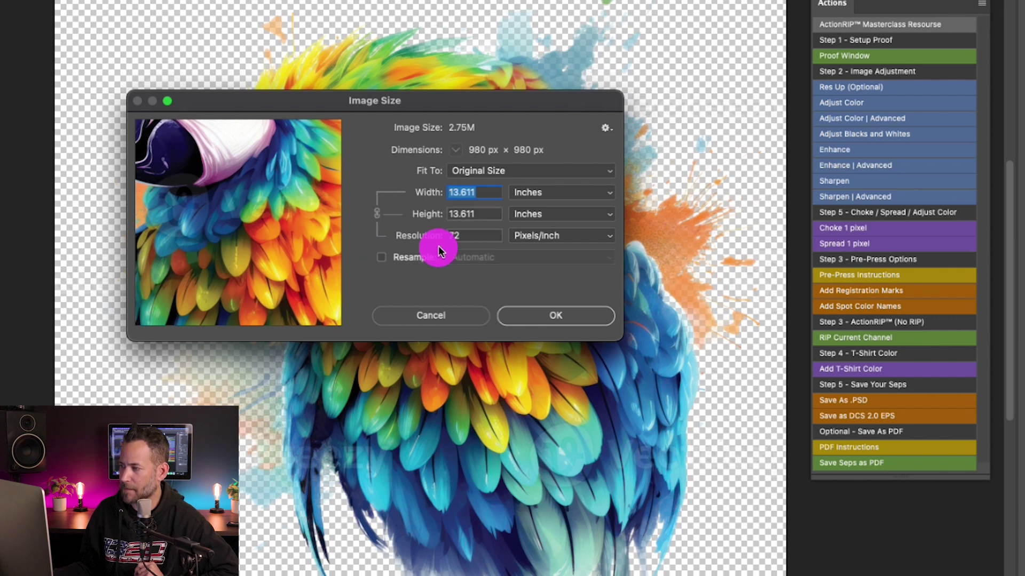
{"action": "type", "text": "11"}
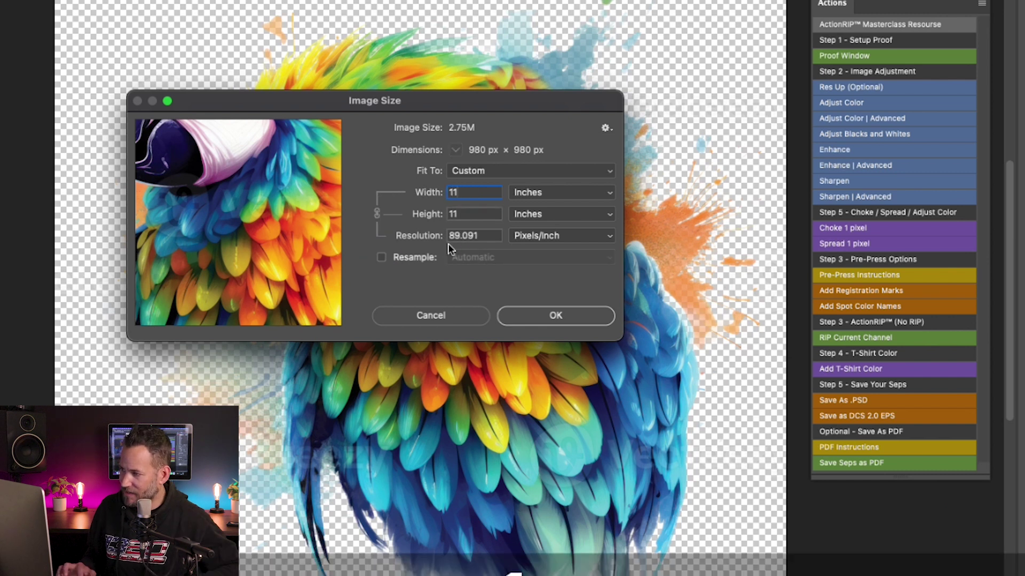
{"action": "left_click", "coordinate": [381, 257]}
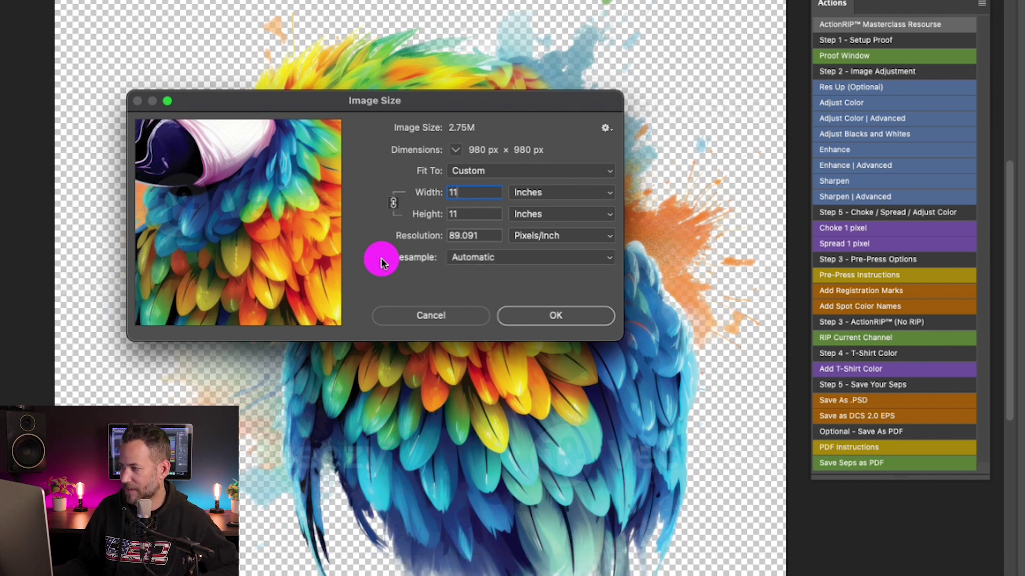
{"action": "left_click_drag", "start_coordinate": [483, 235], "coordinate": [428, 238]}
{"action": "type", "text": "300"}
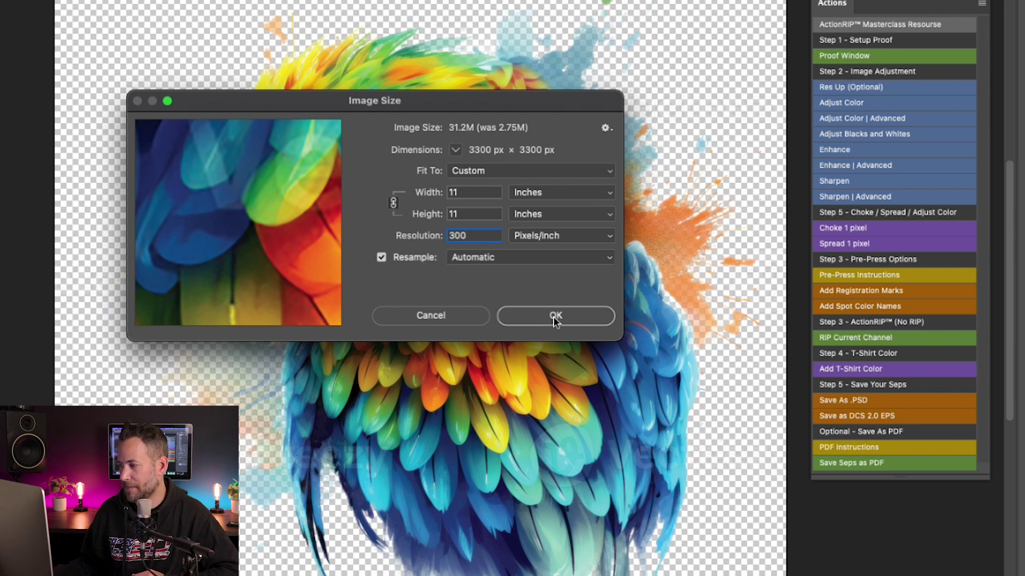
{"action": "left_click", "coordinate": [557, 319]}
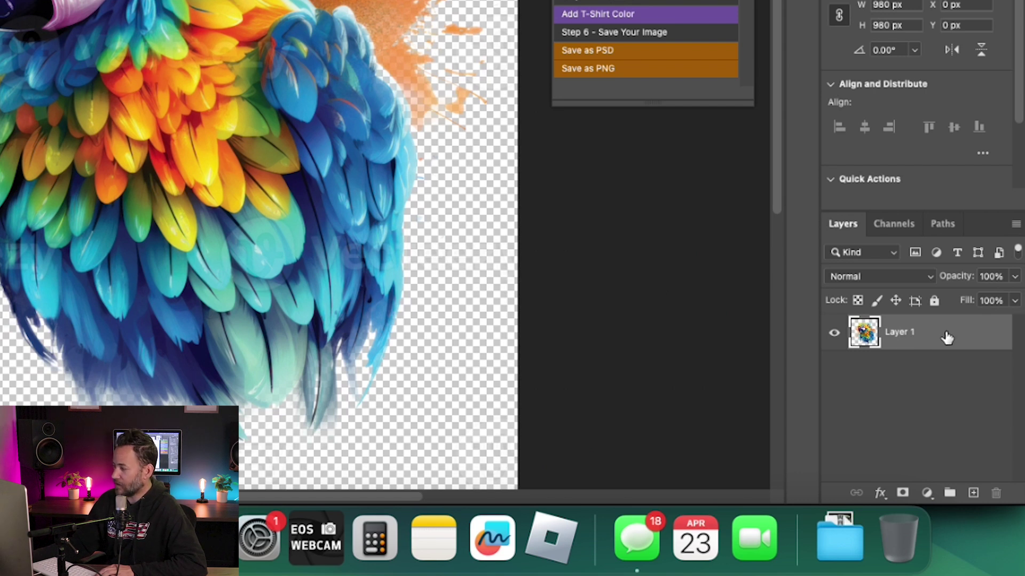
Step: Duplicate Layer 1, hide the original, and add a new empty Layer 2
{"action": "left_click_drag", "start_coordinate": [946, 337], "coordinate": [978, 491]}
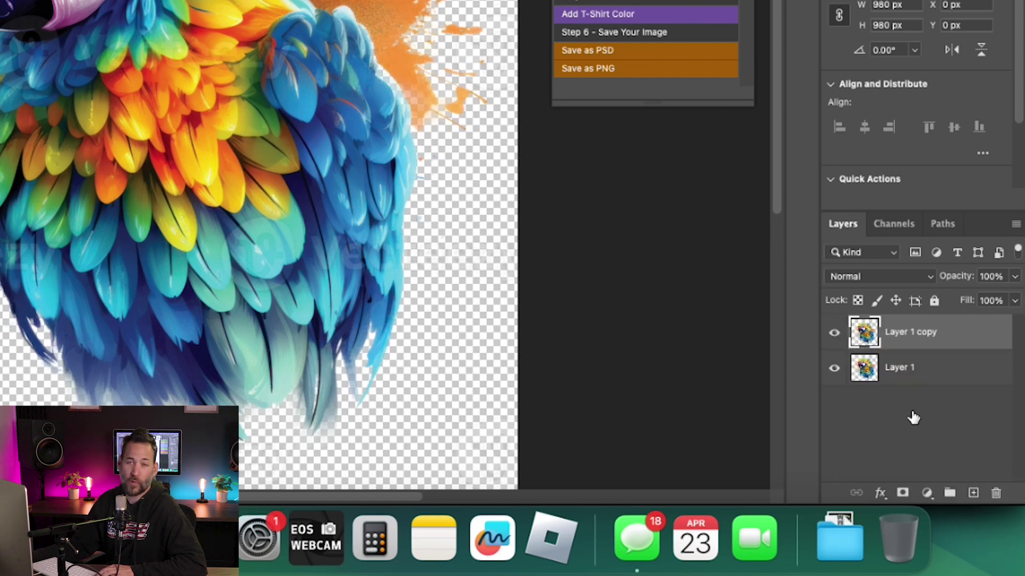
{"action": "left_click", "coordinate": [834, 371]}
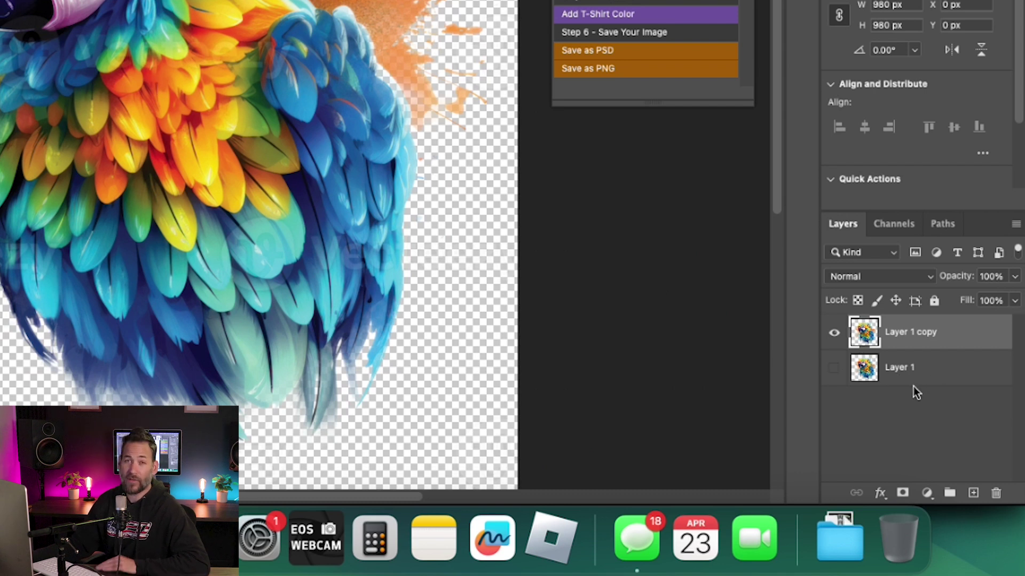
{"action": "left_click", "coordinate": [971, 494]}
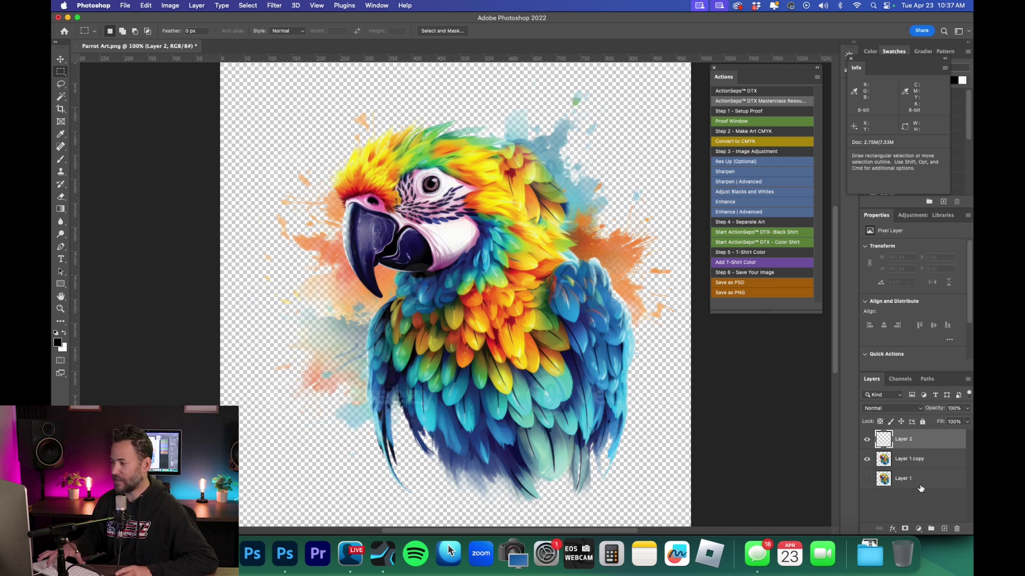
Step: Fill Layer 2 with solid red, C0 M100 Y100 K0
{"action": "key", "text": "shift+BackSpace"}
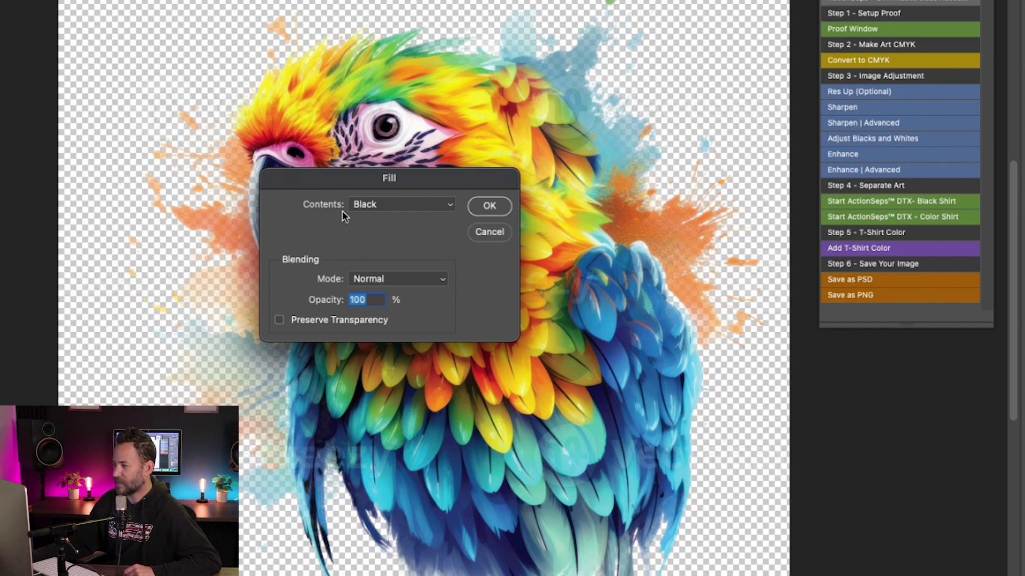
{"action": "left_click", "coordinate": [423, 206]}
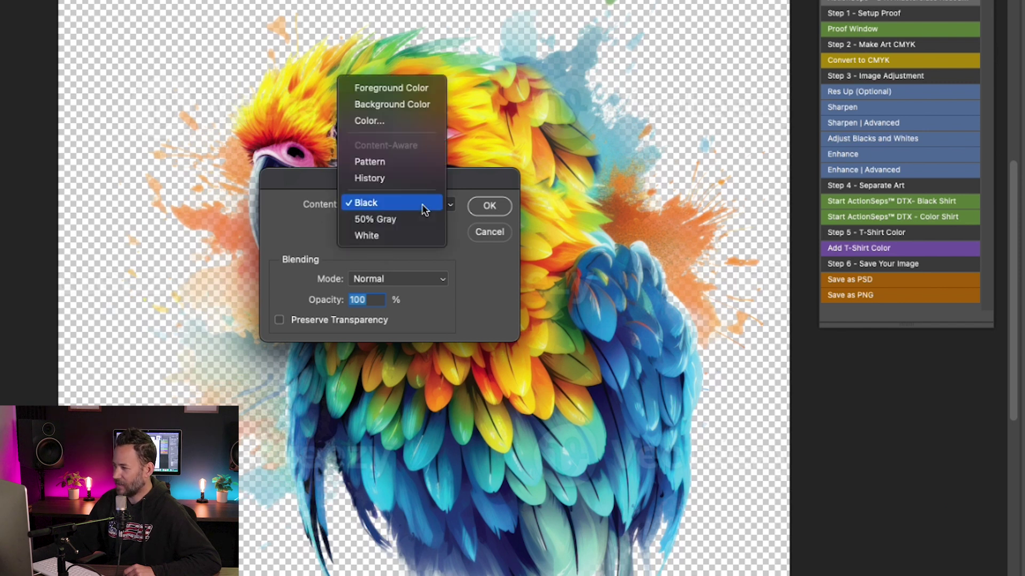
{"action": "left_click", "coordinate": [423, 121]}
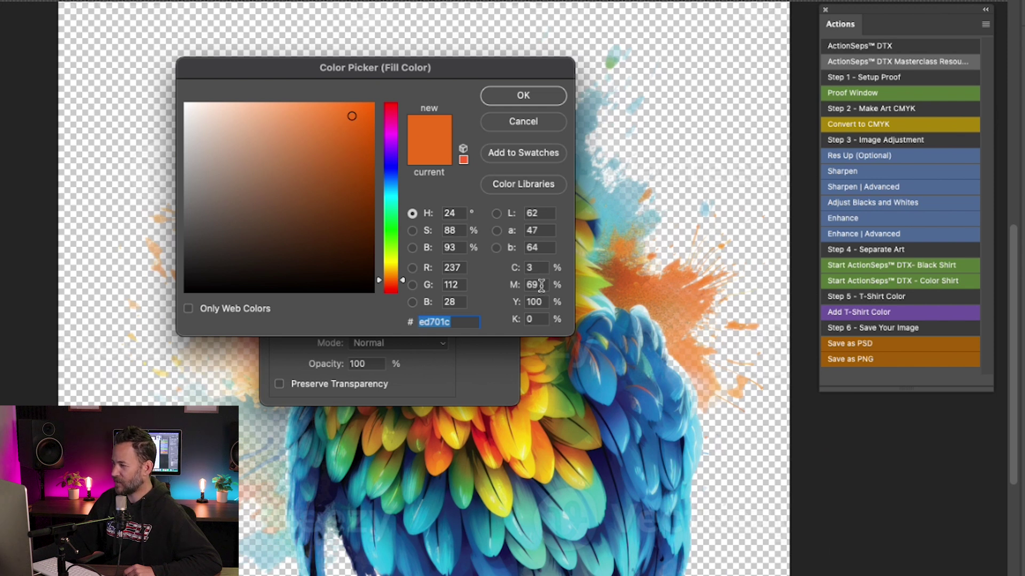
{"action": "double_click", "coordinate": [537, 285]}
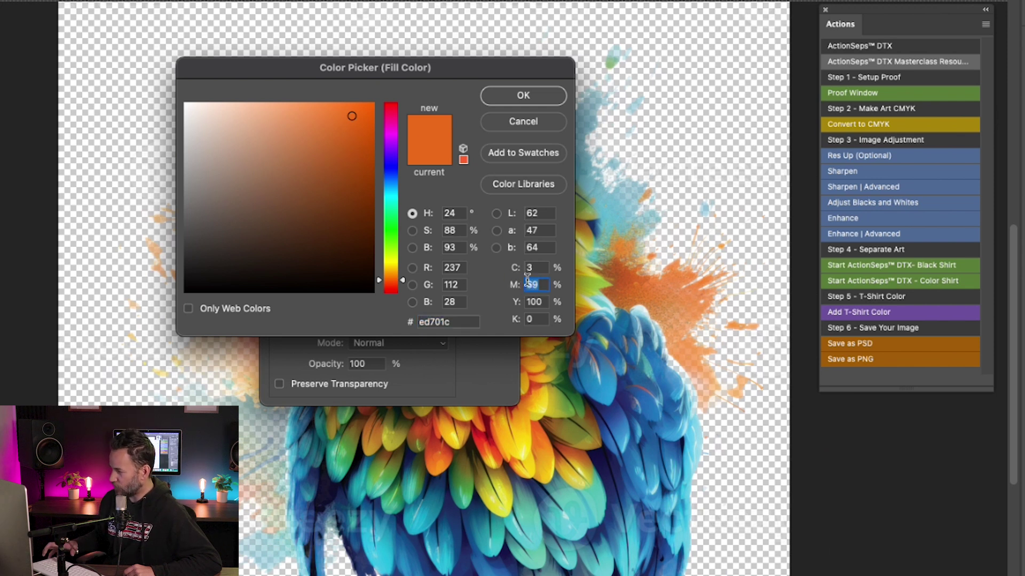
{"action": "type", "text": "100"}
{"action": "double_click", "coordinate": [528, 267]}
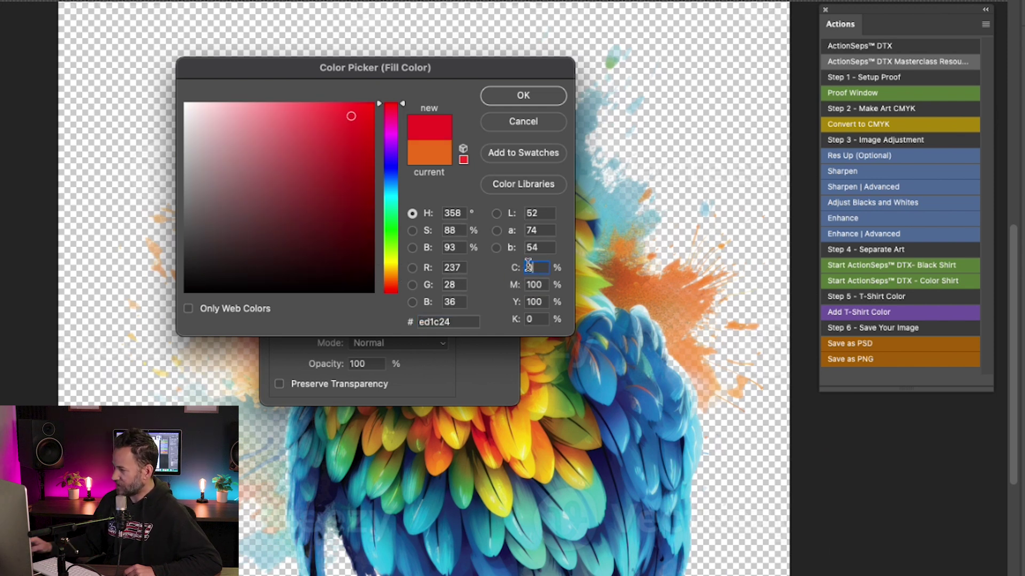
{"action": "type", "text": "0"}
{"action": "double_click", "coordinate": [535, 302]}
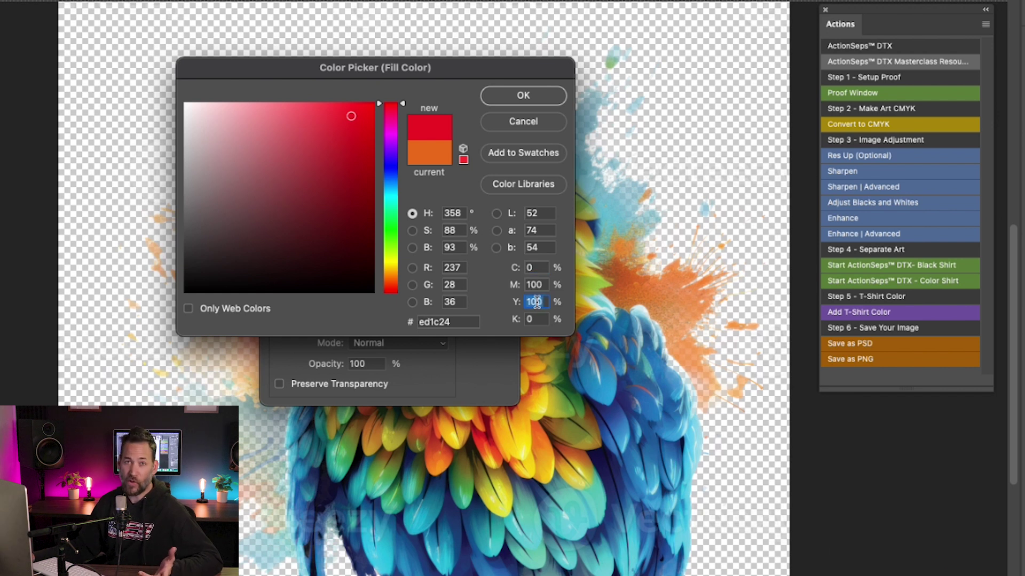
{"action": "left_click", "coordinate": [515, 97]}
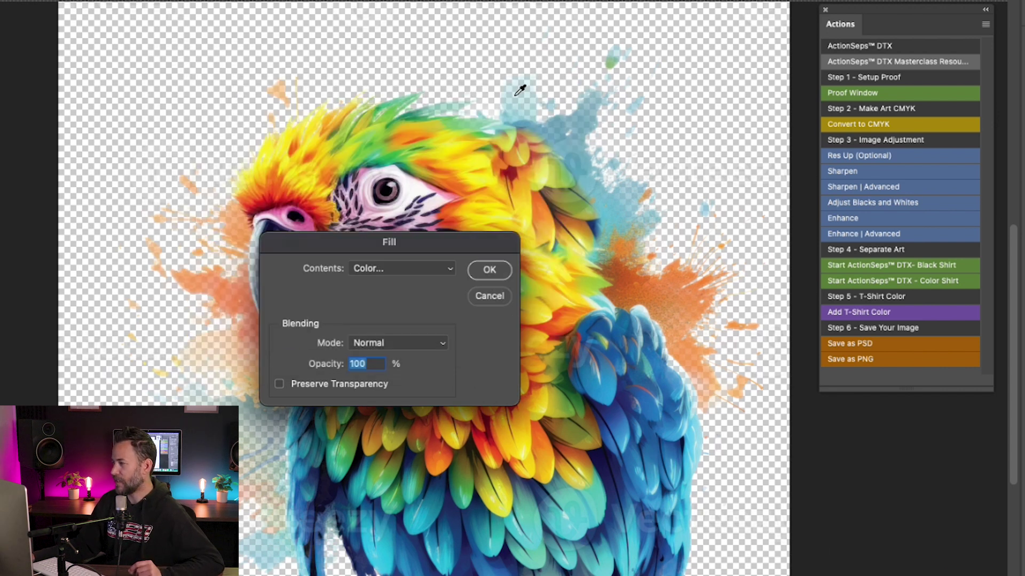
{"action": "left_click", "coordinate": [488, 271]}
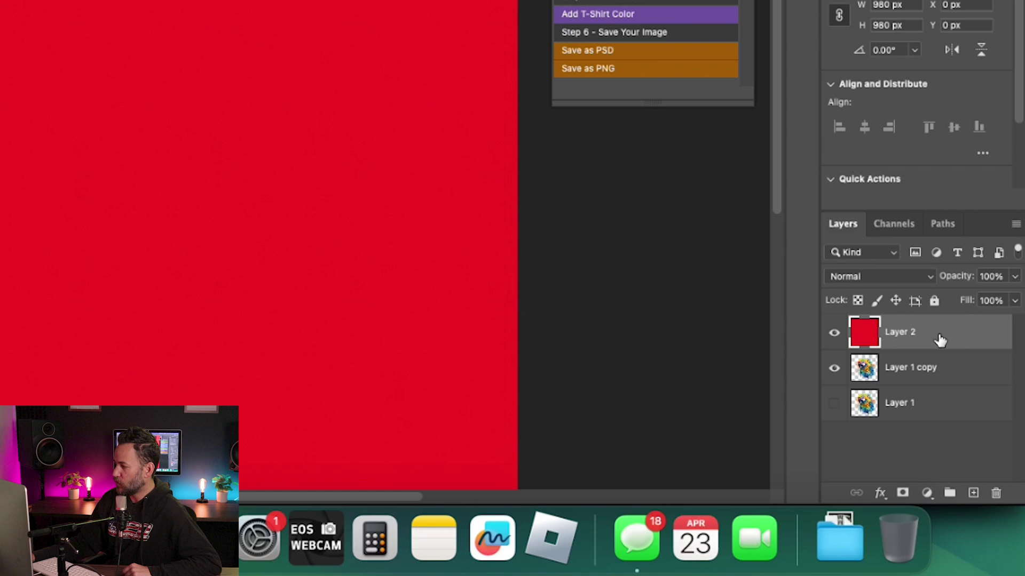
Step: Move red Layer 2 below Layer 1 copy, then duplicate it and raise the copy to the top
{"action": "left_click_drag", "start_coordinate": [923, 441], "coordinate": [925, 449]}
{"action": "left_click_drag", "start_coordinate": [938, 349], "coordinate": [930, 376]}
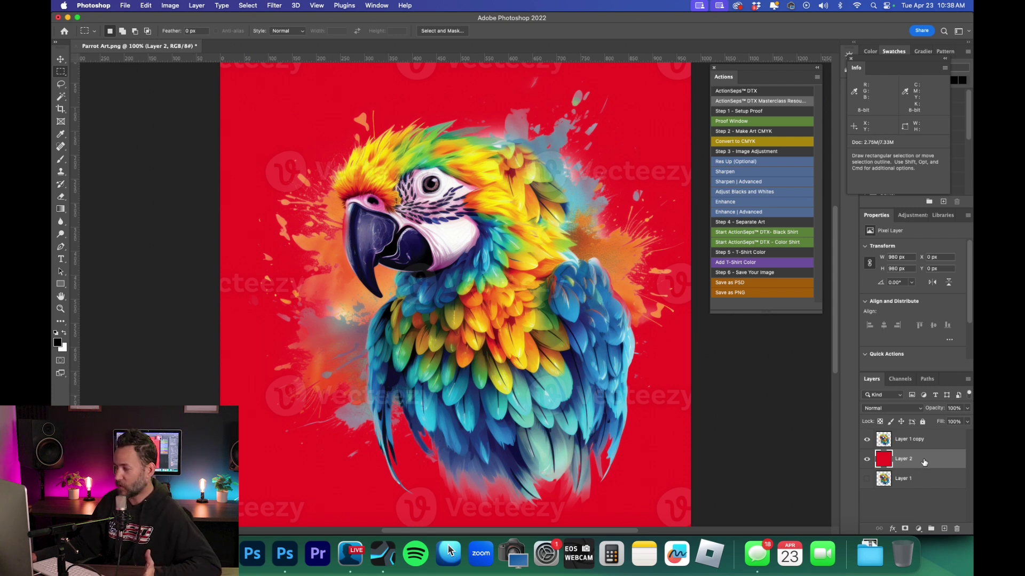
{"action": "left_click_drag", "start_coordinate": [926, 462], "coordinate": [946, 529]}
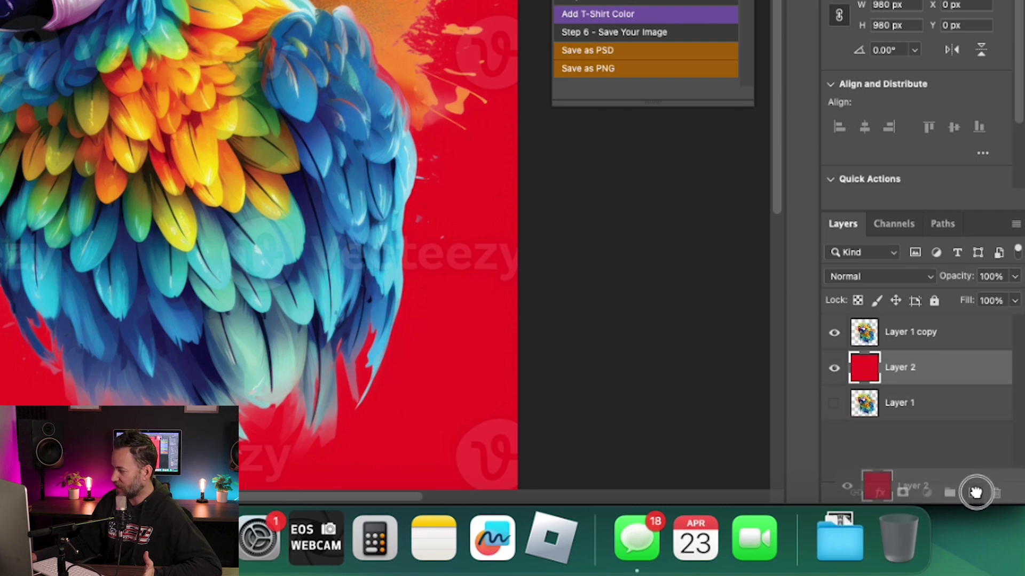
{"action": "left_click_drag", "start_coordinate": [976, 491], "coordinate": [975, 492]}
{"action": "left_click_drag", "start_coordinate": [953, 372], "coordinate": [953, 327]}
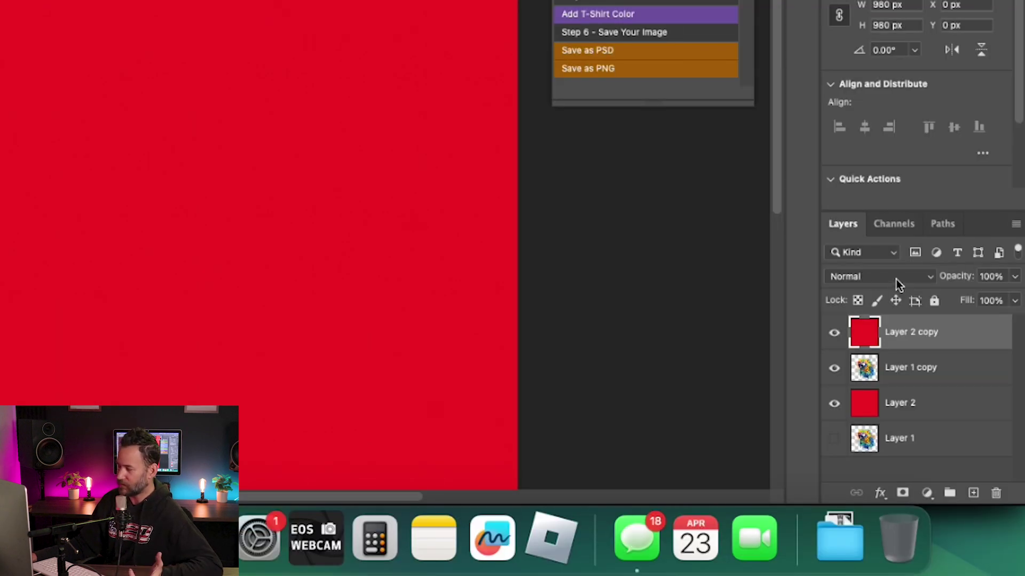
Step: Set Layer 2 copy to Difference blending and select the three visible layers
{"action": "left_click", "coordinate": [896, 279]}
{"action": "scroll", "coordinate": [886, 320], "scroll_direction": "down", "scroll_amount": 5}
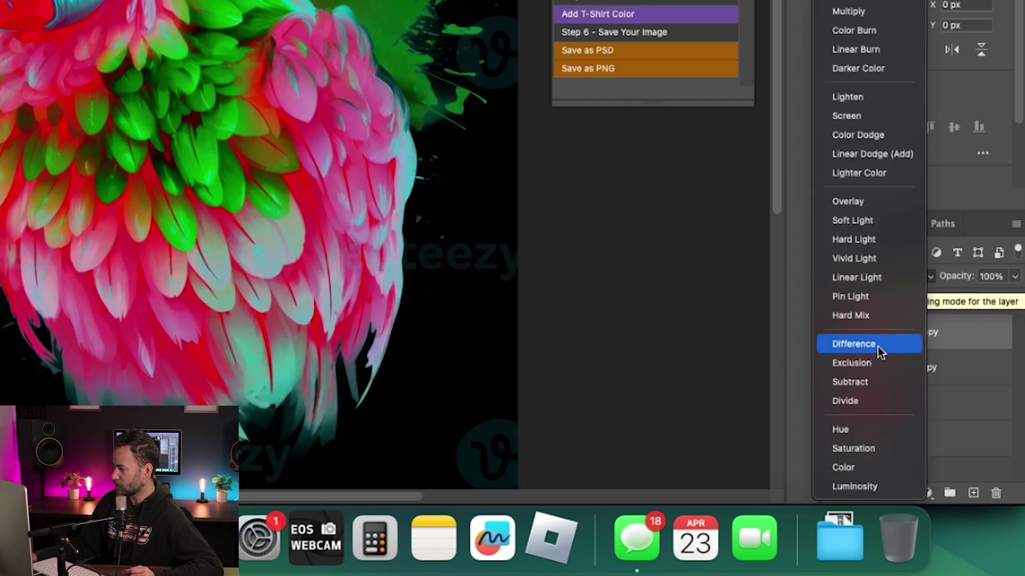
{"action": "left_click", "coordinate": [878, 346]}
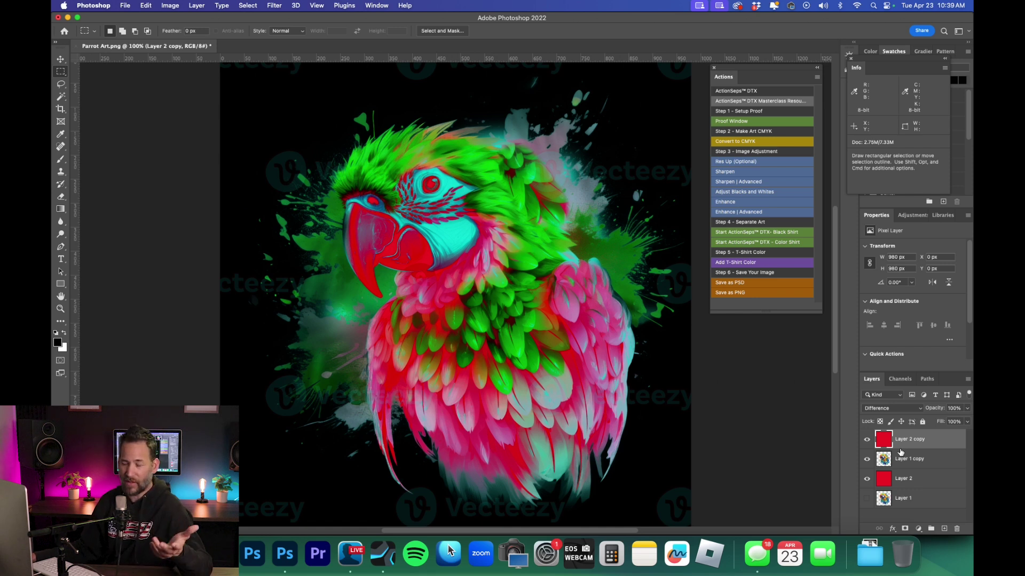
{"action": "left_click", "coordinate": [922, 482]}
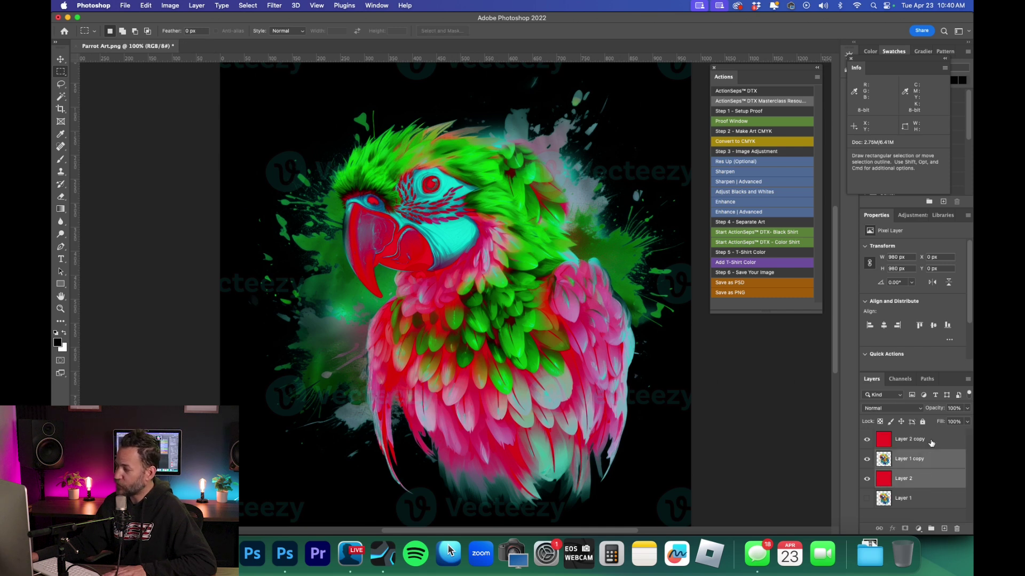
{"action": "left_click", "coordinate": [932, 443]}
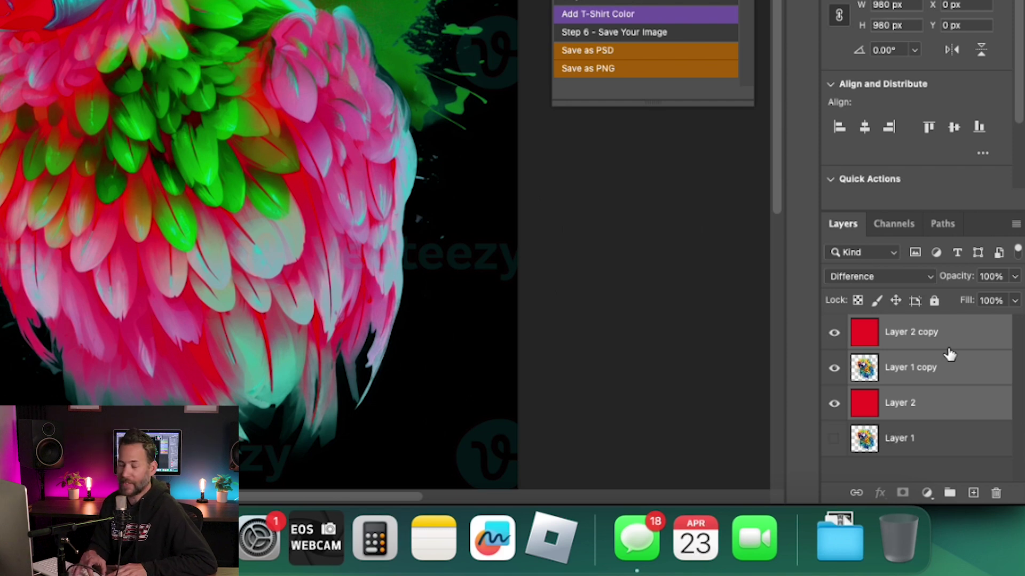
Step: Merge the visible layers into one and duplicate the merged layer into a new document
{"action": "key", "text": "super+shift+e"}
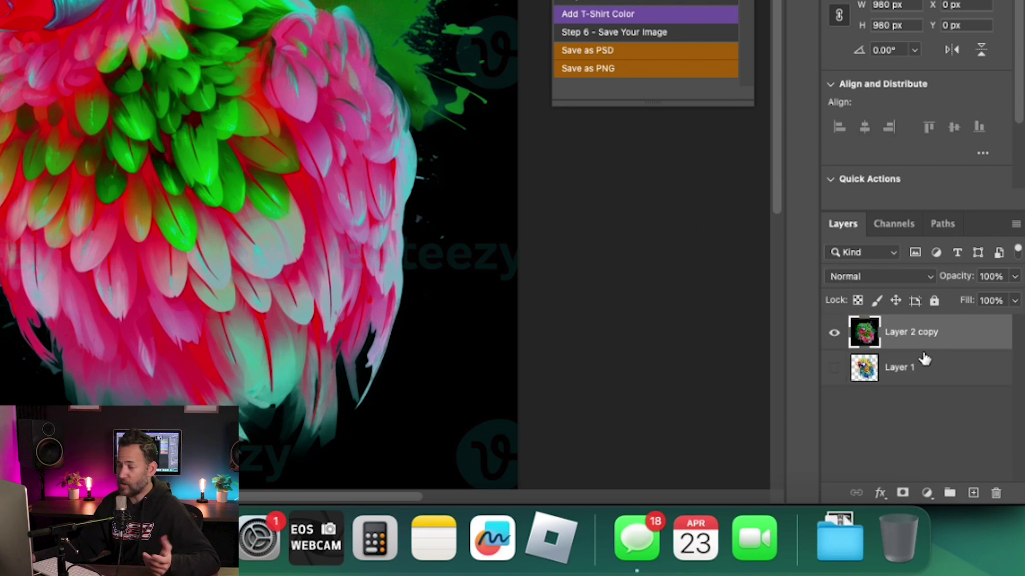
{"action": "right_click", "coordinate": [955, 336]}
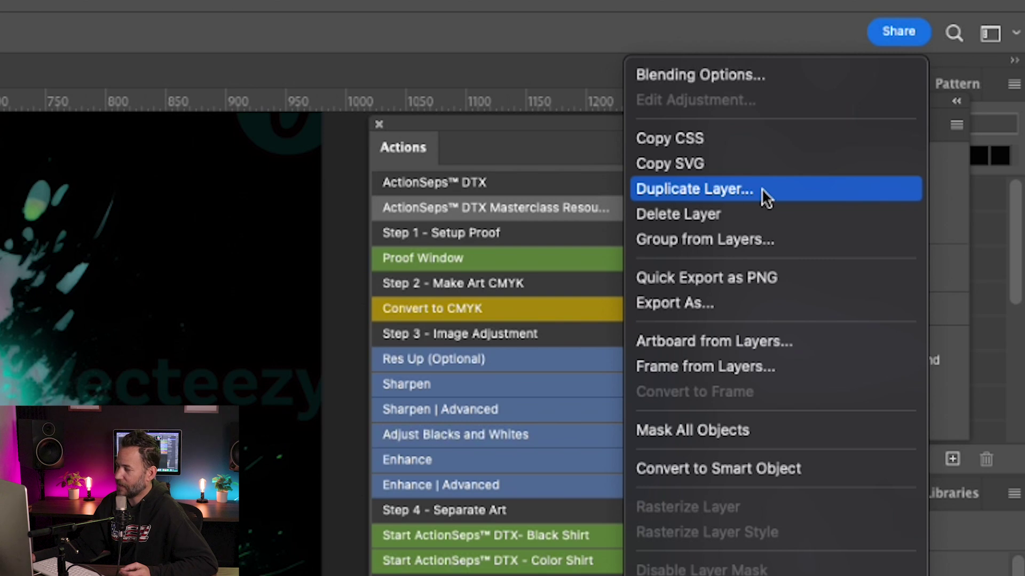
{"action": "left_click", "coordinate": [763, 190]}
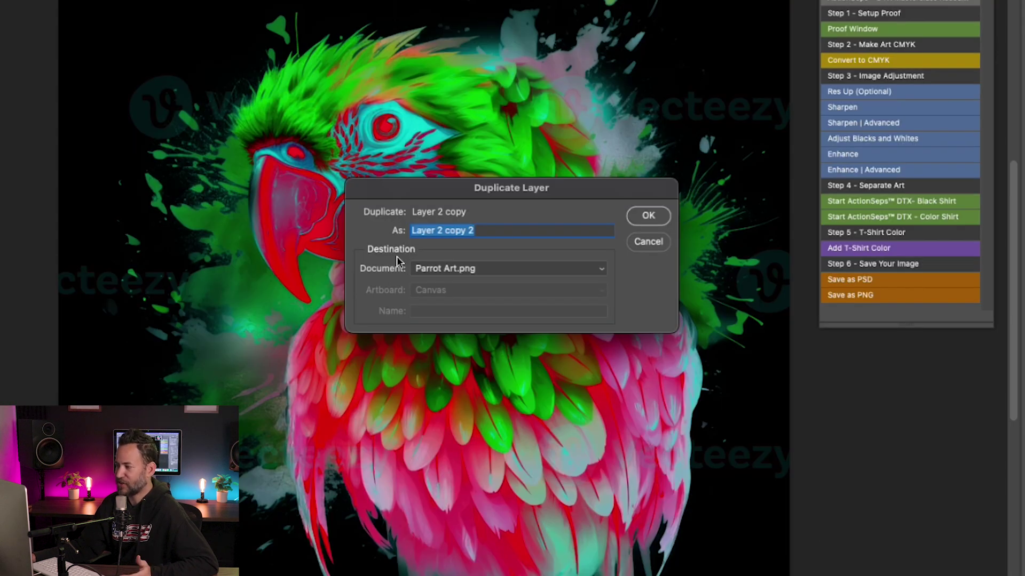
{"action": "left_click", "coordinate": [507, 275]}
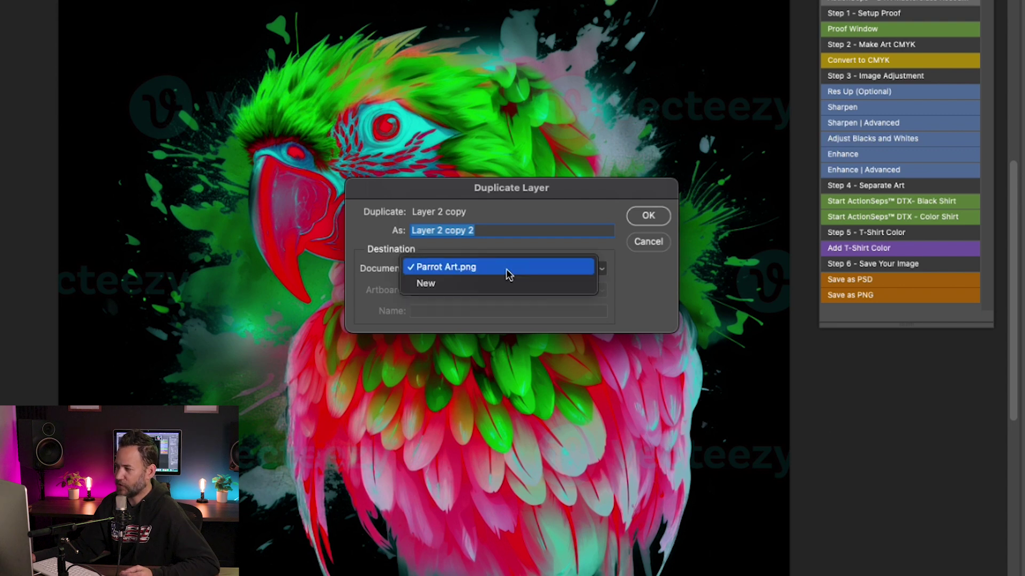
{"action": "left_click", "coordinate": [506, 284]}
{"action": "left_click", "coordinate": [644, 215]}
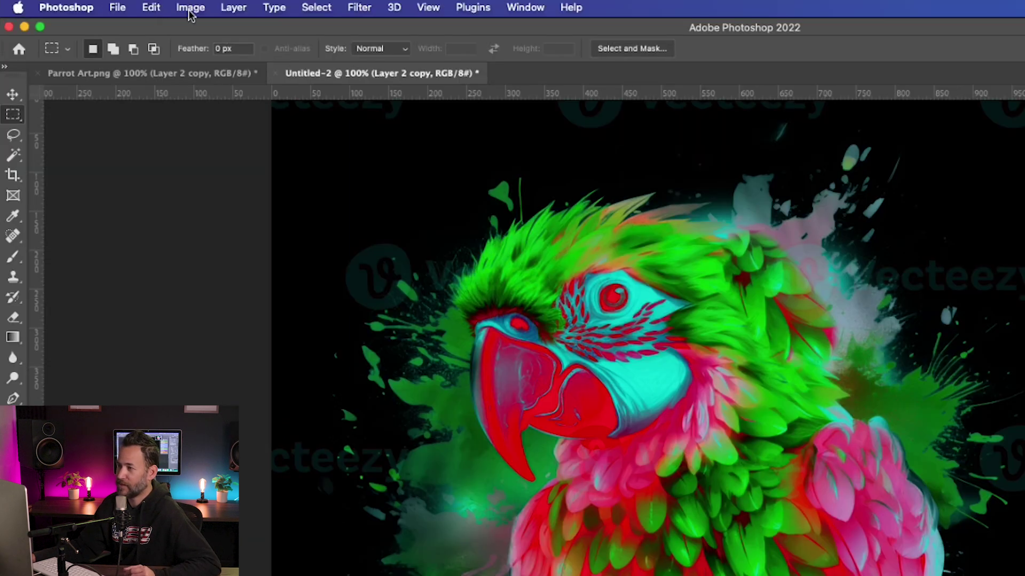
Step: Switch Untitled-2 to Grayscale mode, discarding its color
{"action": "left_click", "coordinate": [171, 5]}
{"action": "mouse_move", "coordinate": [188, 19]}
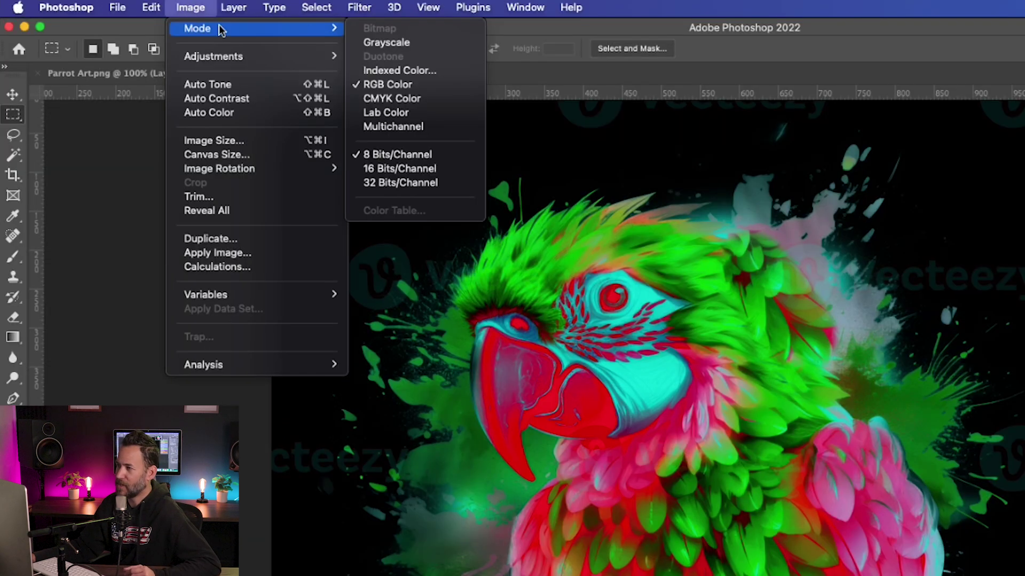
{"action": "left_click", "coordinate": [386, 42]}
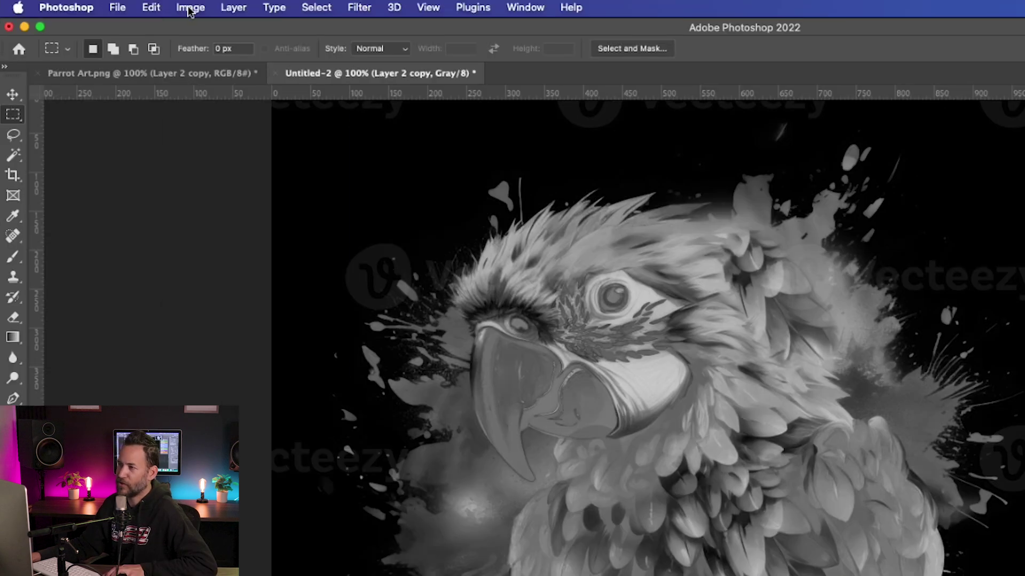
Step: Apply Levels with input black 19, midtone 9.99 and white 78 to whiten the parrot
{"action": "left_click", "coordinate": [190, 10]}
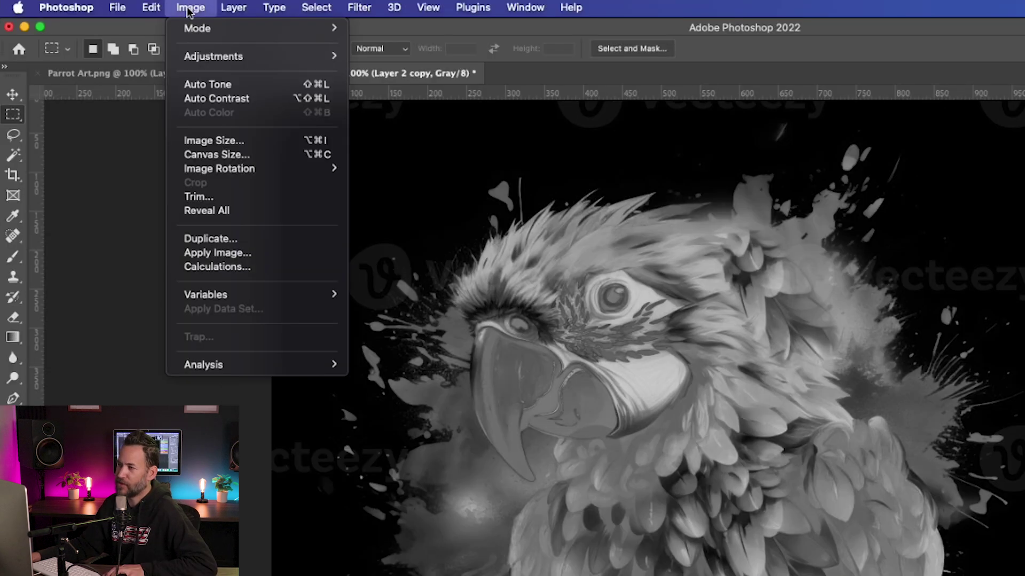
{"action": "mouse_move", "coordinate": [213, 55]}
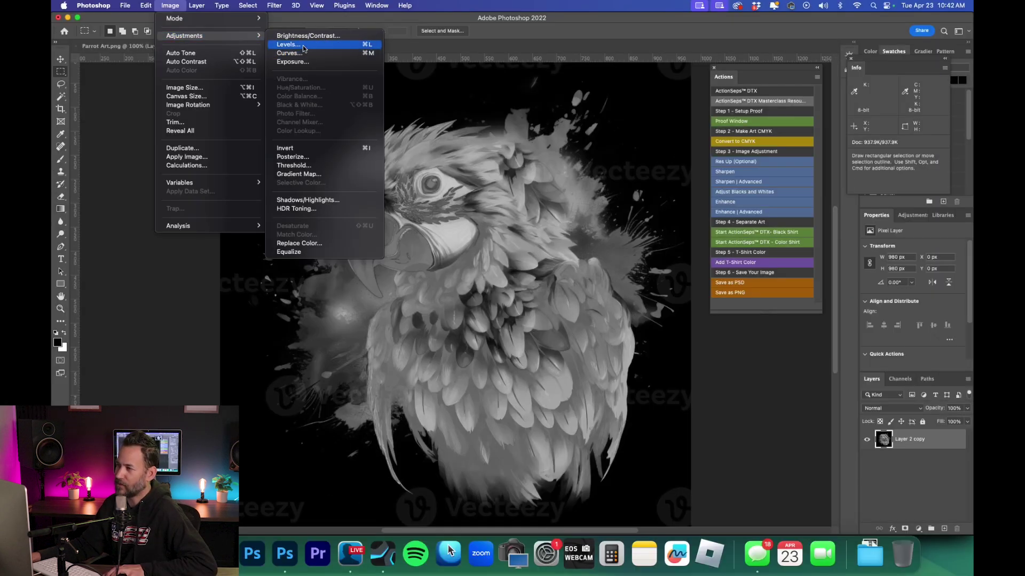
{"action": "left_click", "coordinate": [303, 48]}
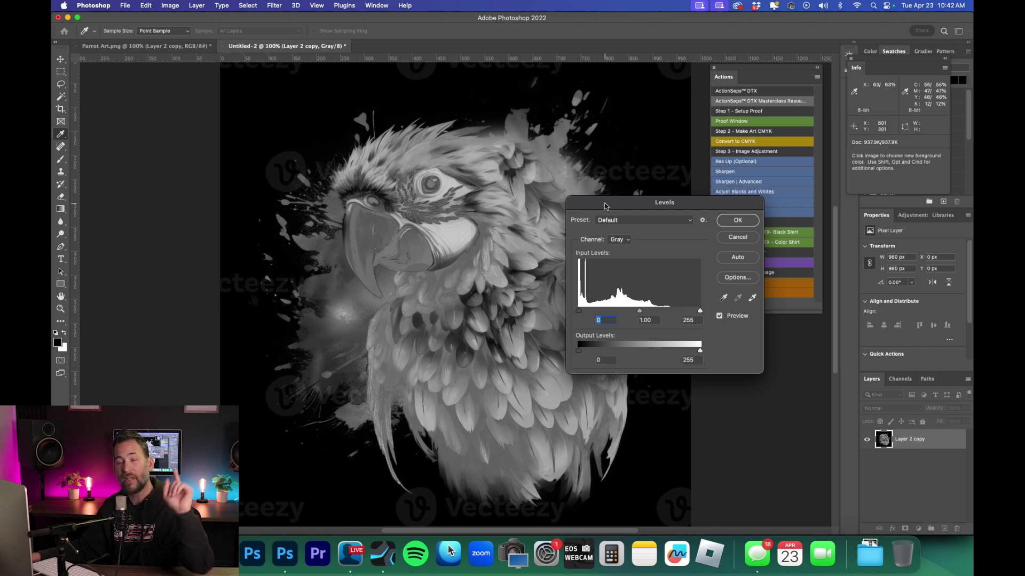
{"action": "left_click_drag", "start_coordinate": [608, 208], "coordinate": [617, 206]}
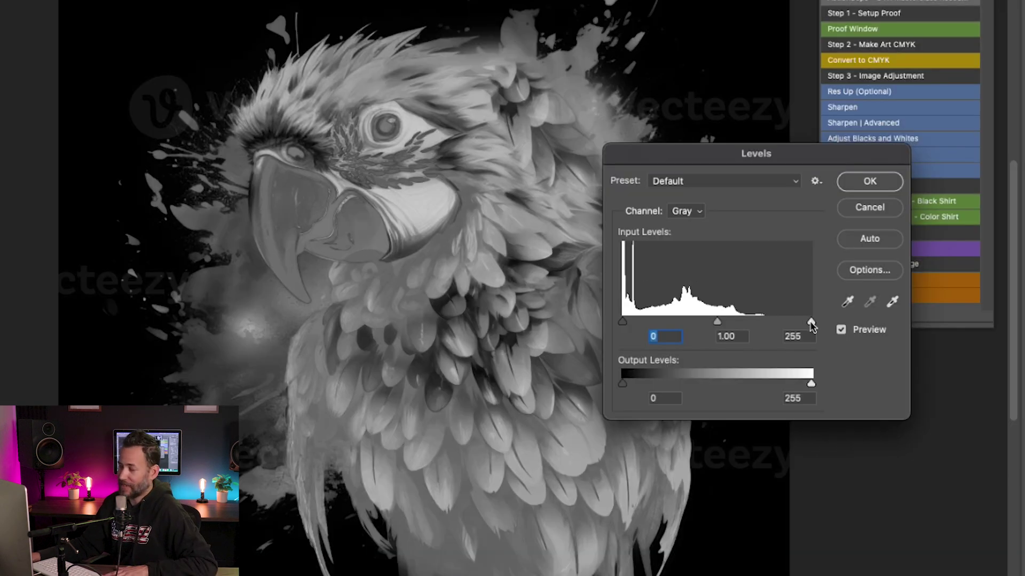
{"action": "left_click_drag", "start_coordinate": [811, 323], "coordinate": [746, 324]}
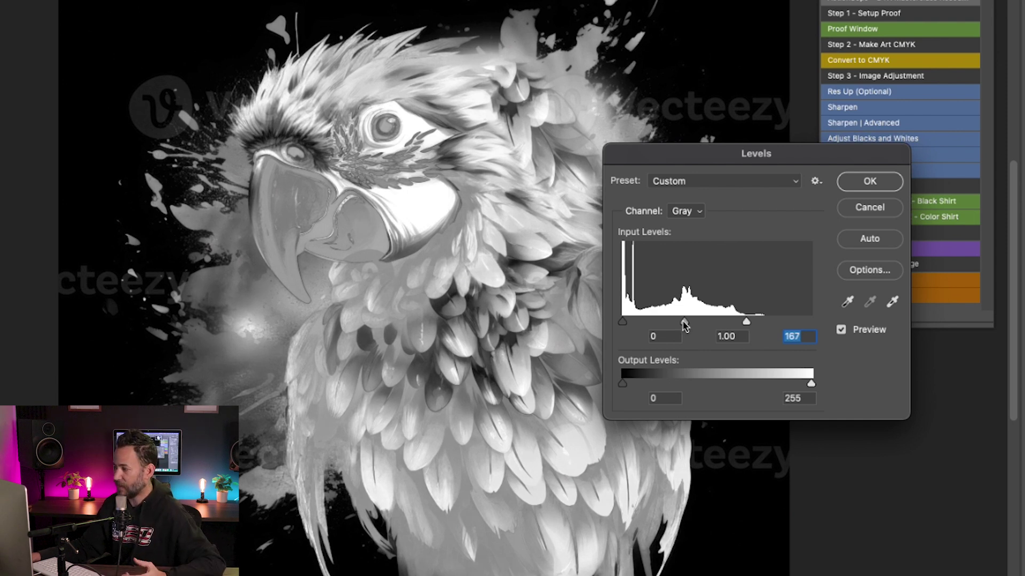
{"action": "left_click_drag", "start_coordinate": [684, 323], "coordinate": [647, 329]}
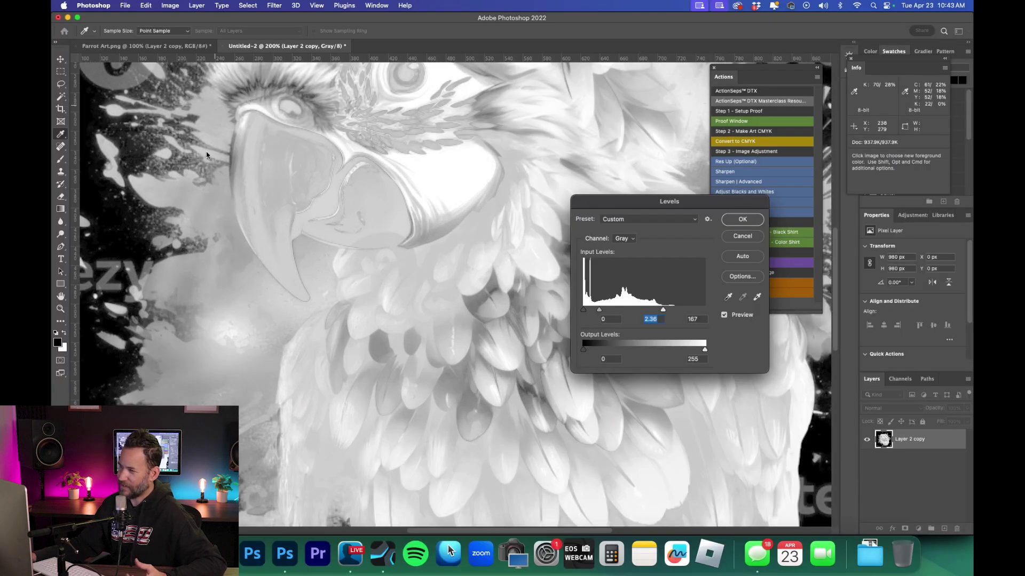
{"action": "scroll", "coordinate": [245, 227], "scroll_direction": "down", "scroll_amount": 3}
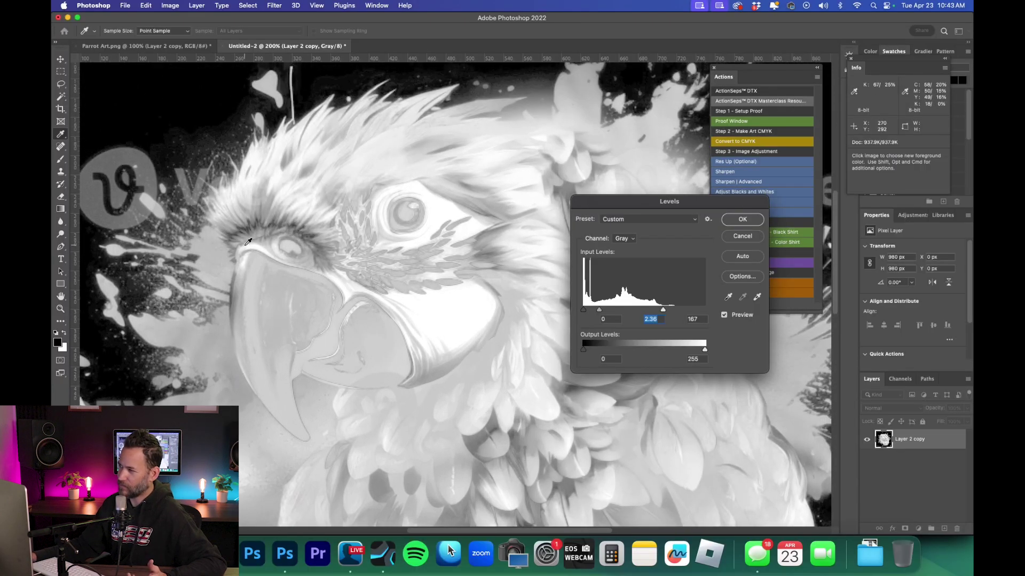
{"action": "scroll", "coordinate": [288, 176], "scroll_direction": "up", "scroll_amount": 2}
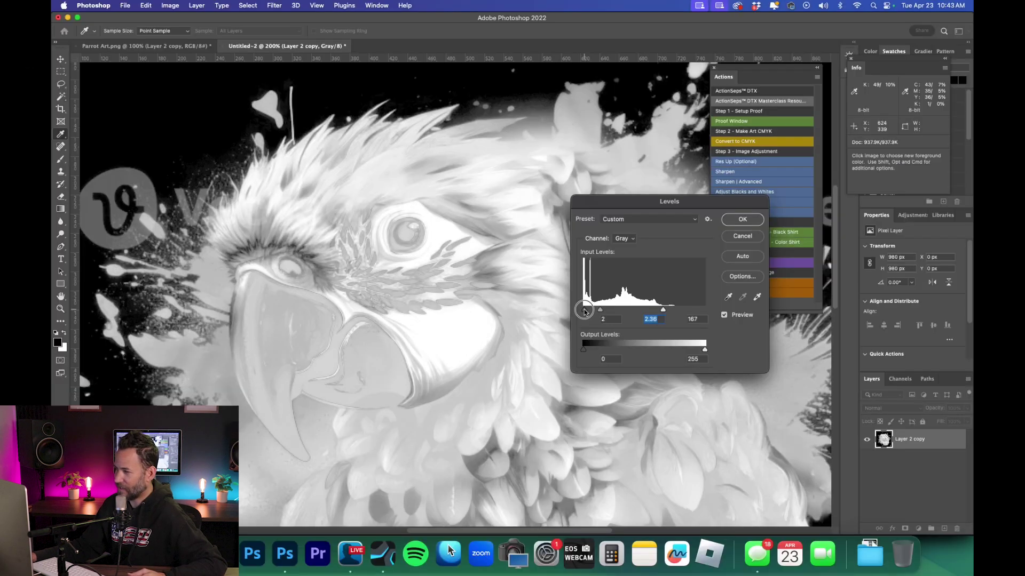
{"action": "left_click_drag", "start_coordinate": [621, 323], "coordinate": [593, 312]}
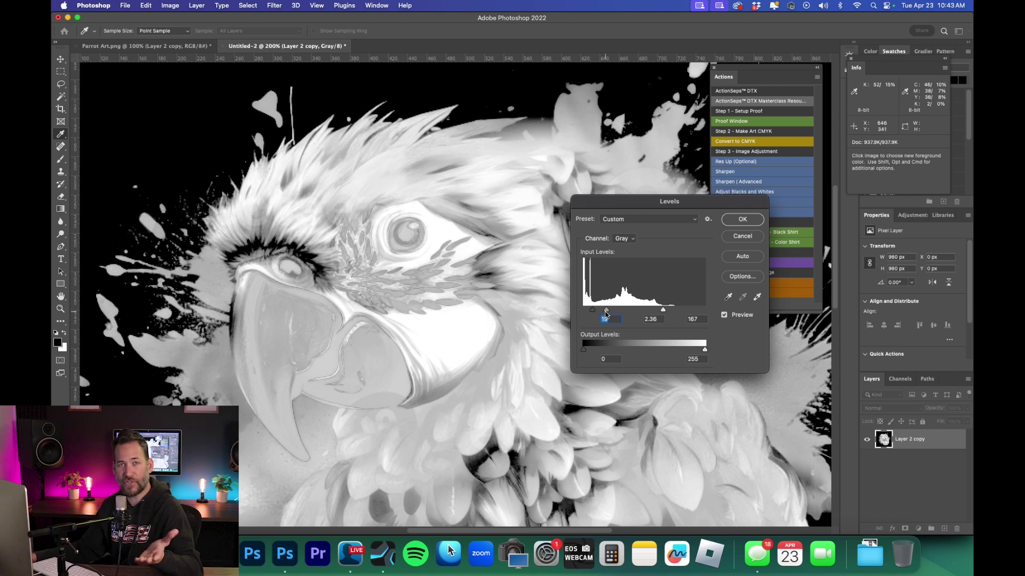
{"action": "scroll", "coordinate": [534, 311], "scroll_direction": "down", "scroll_amount": 3}
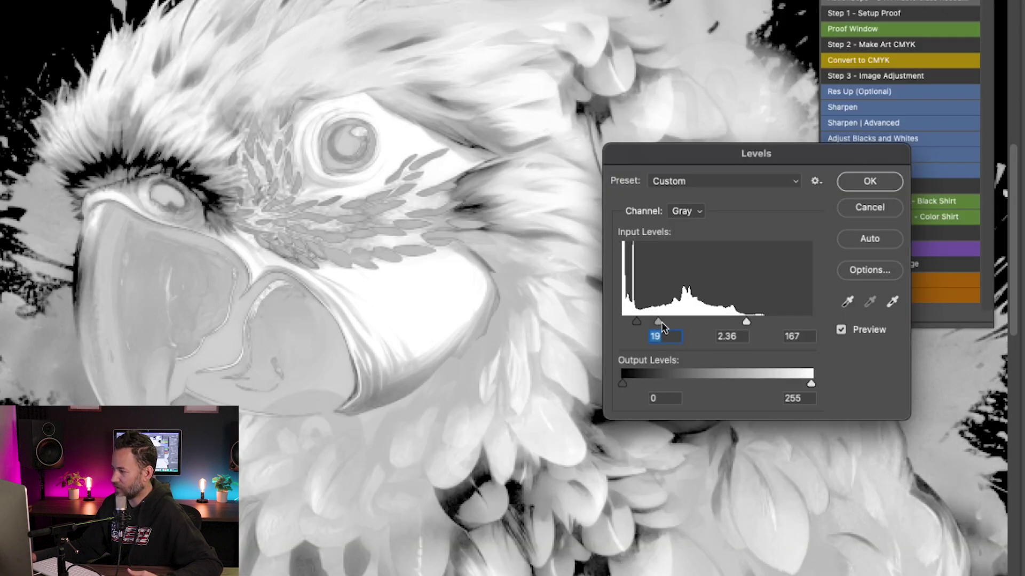
{"action": "left_click_drag", "start_coordinate": [607, 310], "coordinate": [647, 322]}
{"action": "key", "text": "super+0"}
{"action": "left_click_drag", "start_coordinate": [746, 322], "coordinate": [678, 324]}
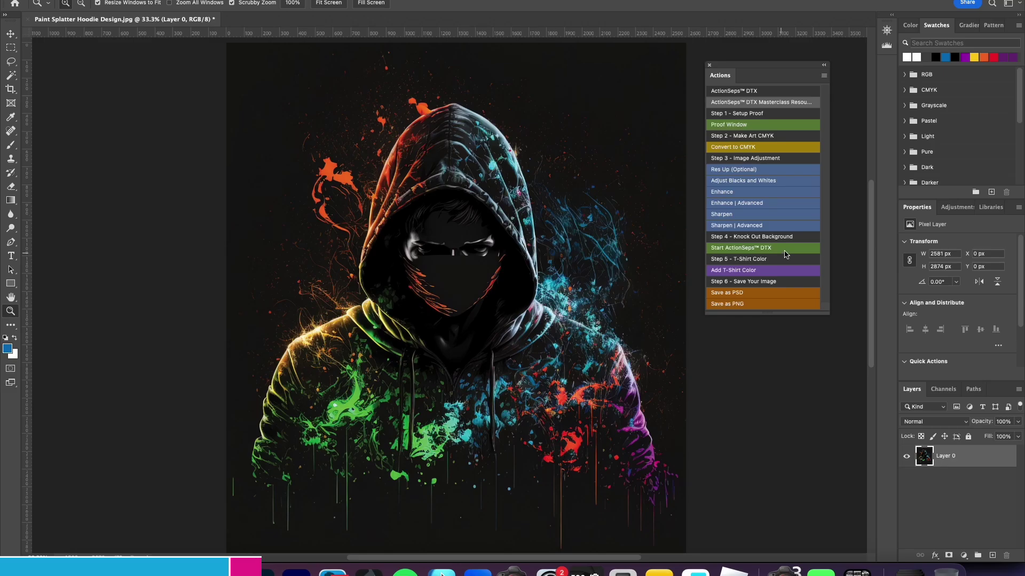
Step: Run the ActionSeps DTX separation on the sample artwork, toggling the black T-Shirt Color layer
{"action": "left_click", "coordinate": [788, 248]}
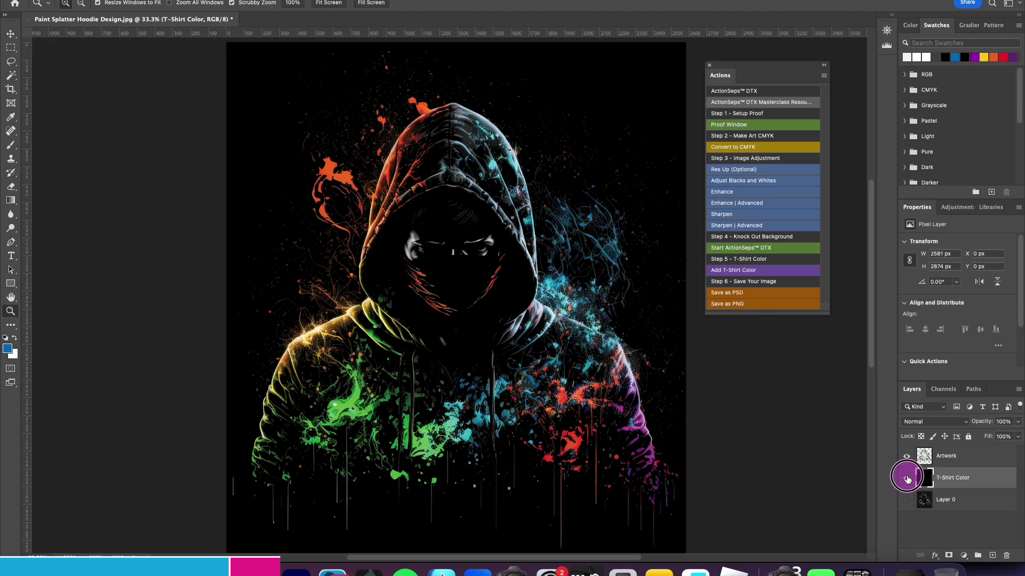
{"action": "left_click", "coordinate": [907, 478]}
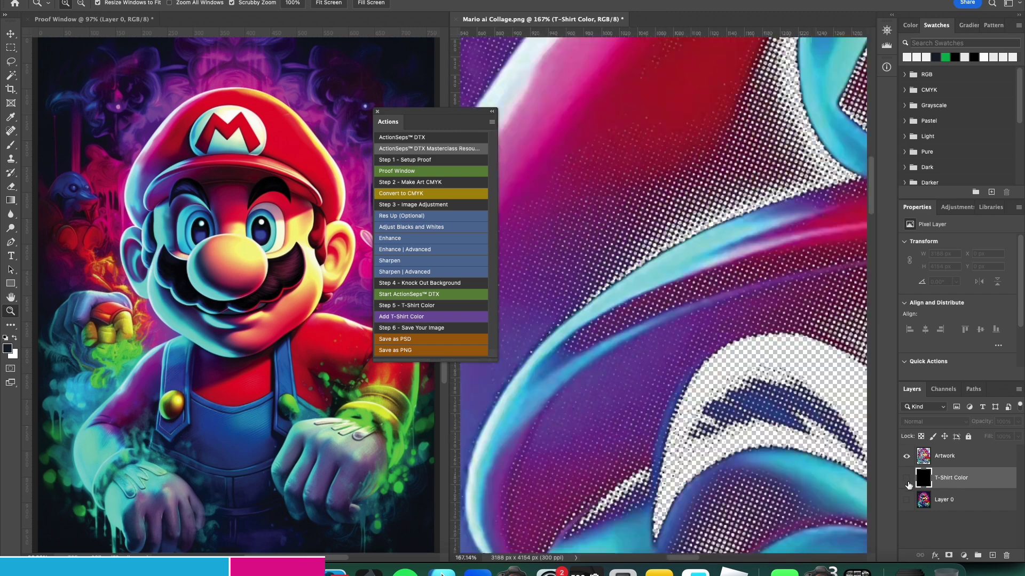
{"action": "left_click", "coordinate": [907, 479]}
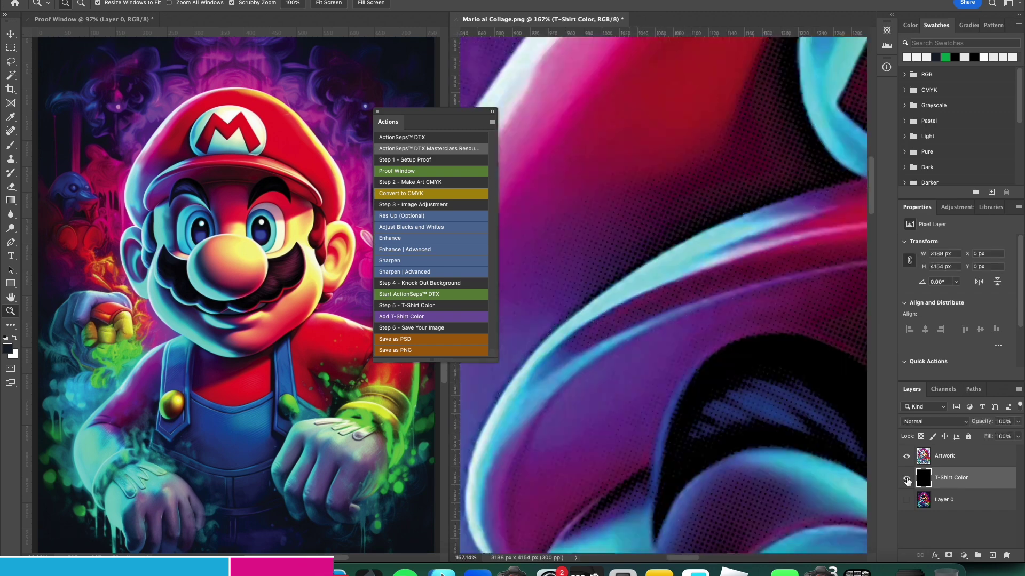
{"action": "key", "text": "super+0"}
{"action": "left_click", "coordinate": [907, 477]}
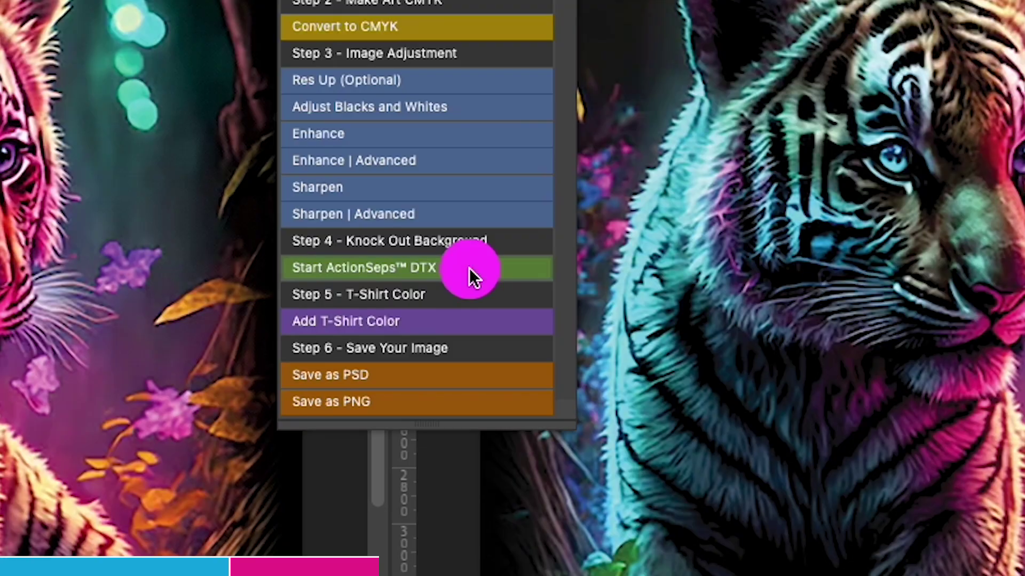
{"action": "left_click", "coordinate": [469, 268]}
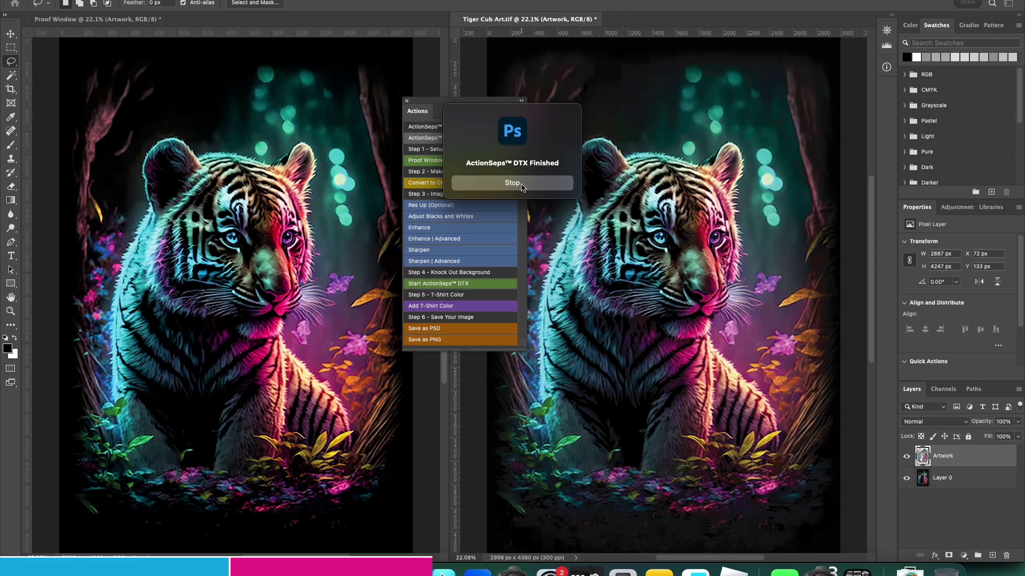
{"action": "left_click", "coordinate": [521, 185]}
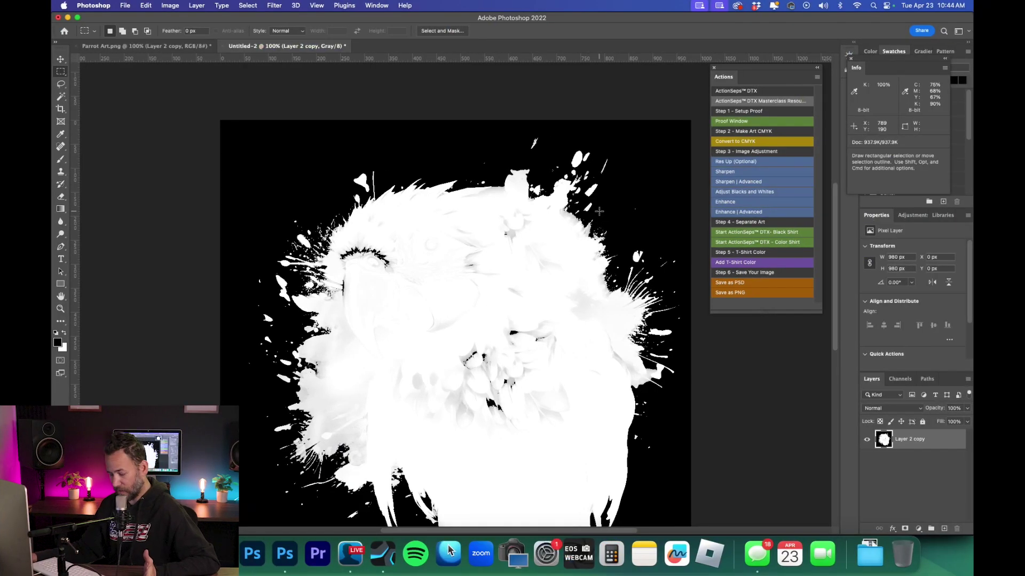
Step: Begin converting the grayscale silhouette to Bitmap mode, accepting the layer flattening
{"action": "left_click", "coordinate": [170, 5]}
{"action": "mouse_move", "coordinate": [174, 18]}
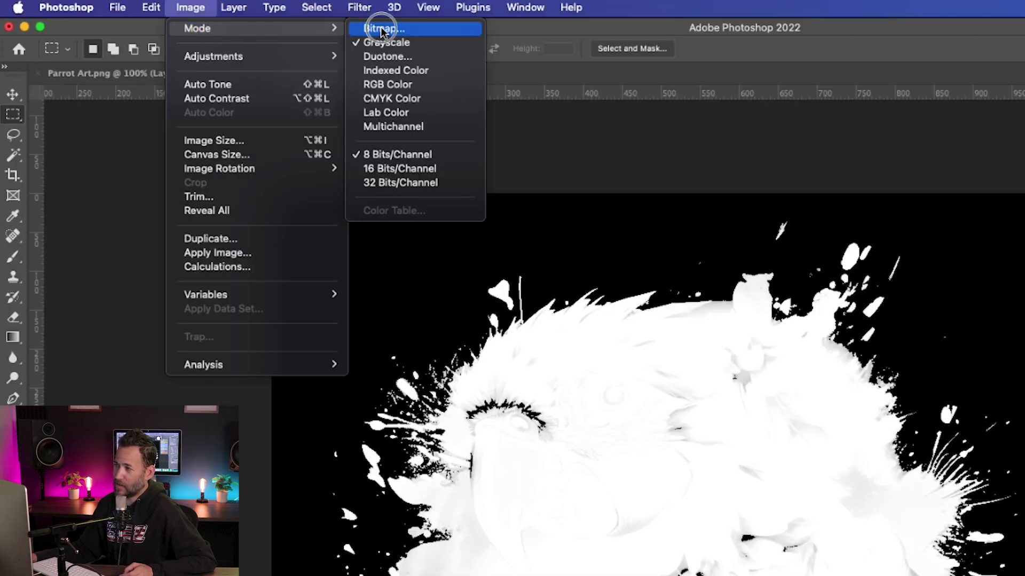
{"action": "left_click", "coordinate": [382, 29]}
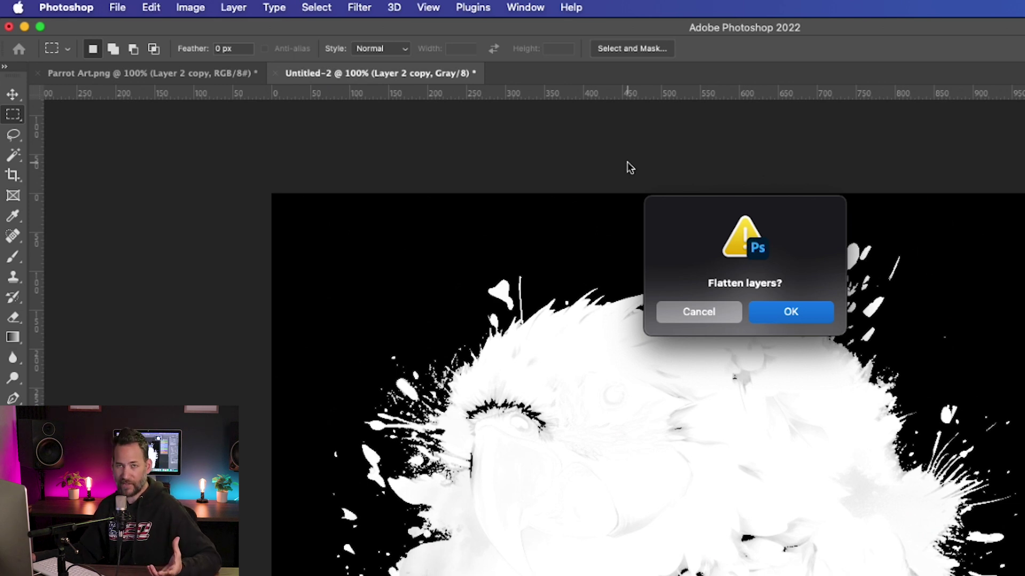
{"action": "left_click", "coordinate": [788, 319]}
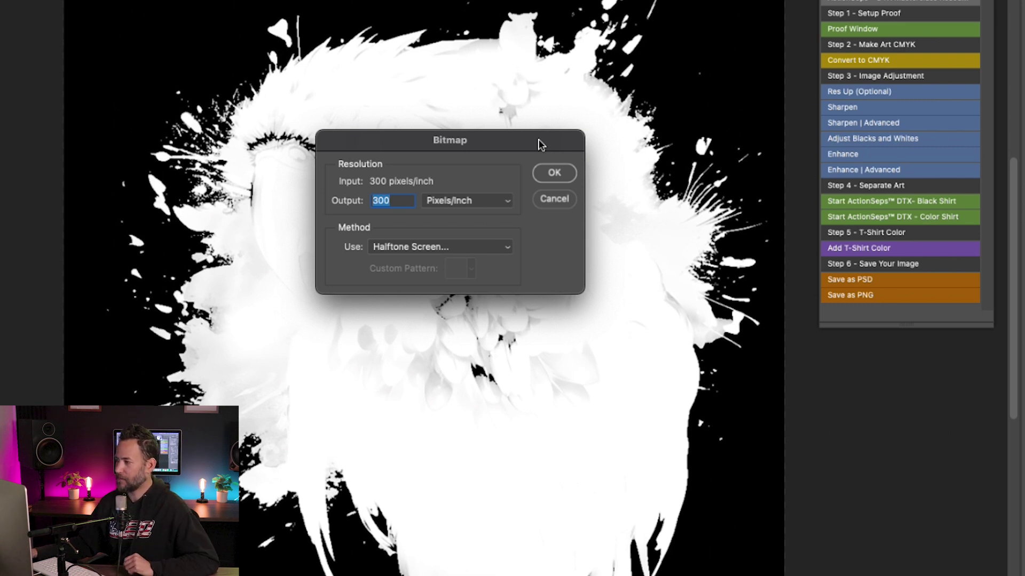
Step: Confirm the Bitmap settings and set the halftone screen to 35 lines/inch, 22.5°, Round
{"action": "key", "text": "Return"}
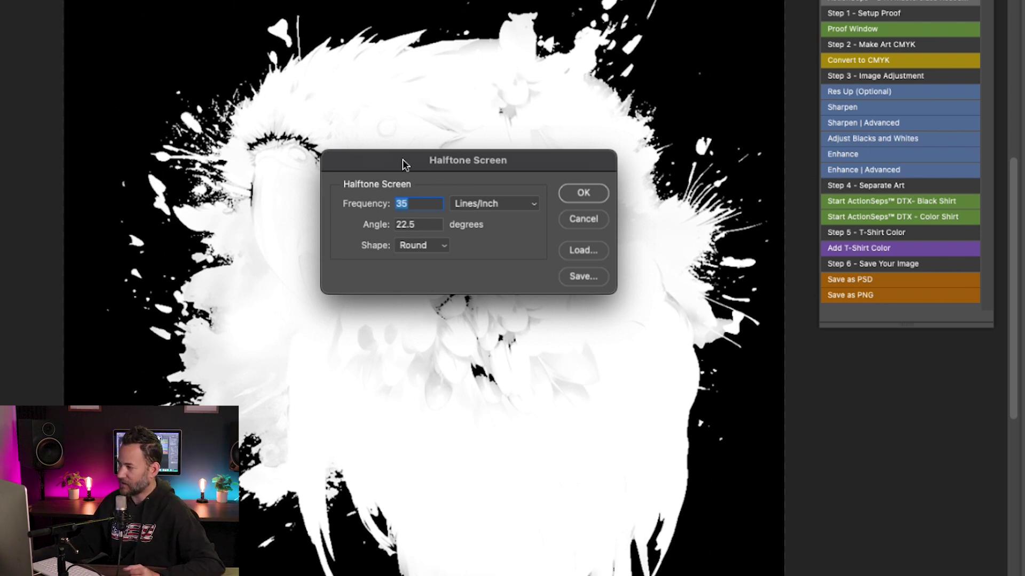
Step: Apply the 35-lpi round halftone screen and zoom in to inspect the dots at the edges
{"action": "left_click", "coordinate": [584, 195]}
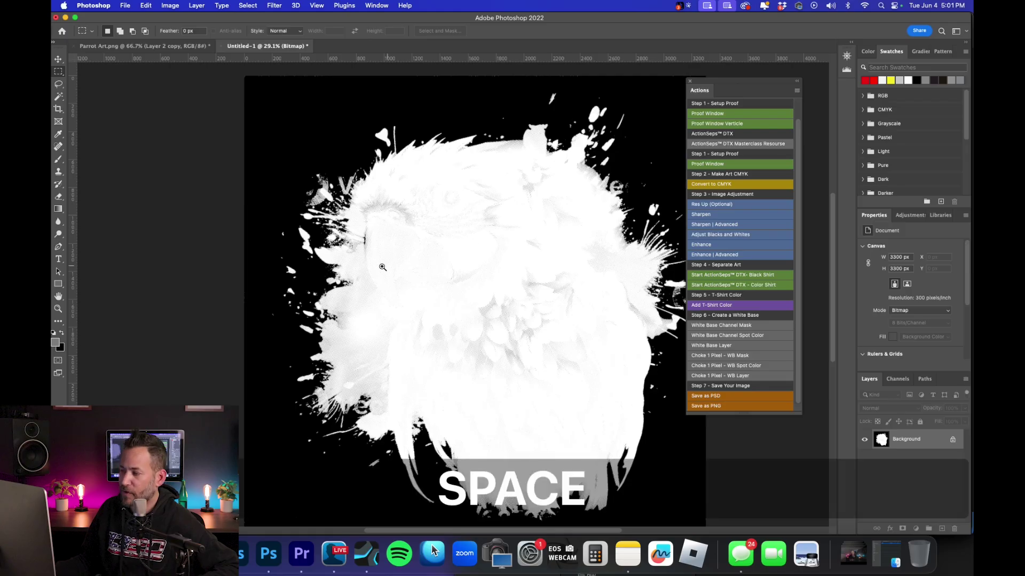
{"action": "key", "text": "super+space"}
{"action": "left_click_drag", "start_coordinate": [373, 269], "coordinate": [486, 253]}
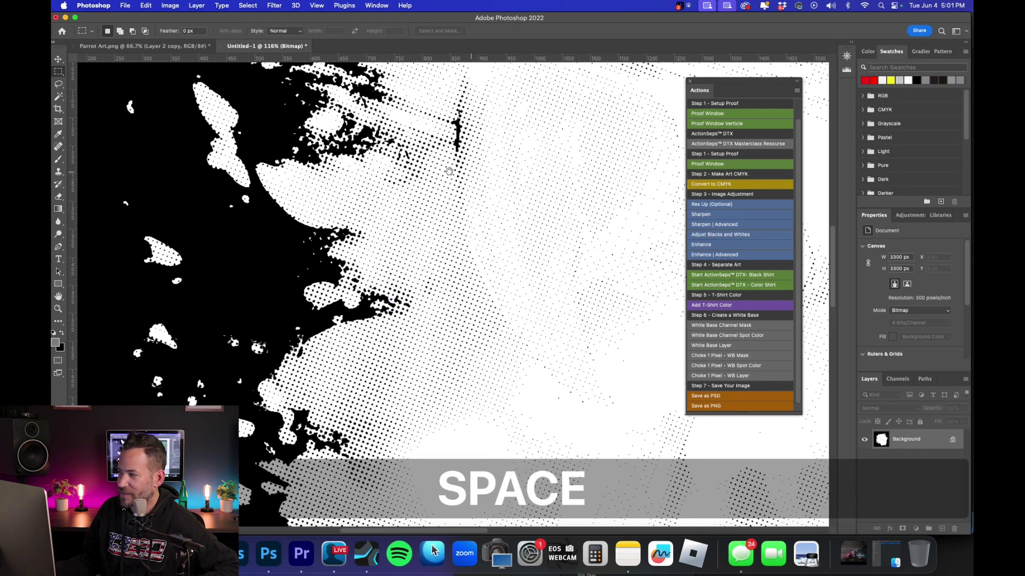
{"action": "left_click_drag", "start_coordinate": [446, 174], "coordinate": [407, 258]}
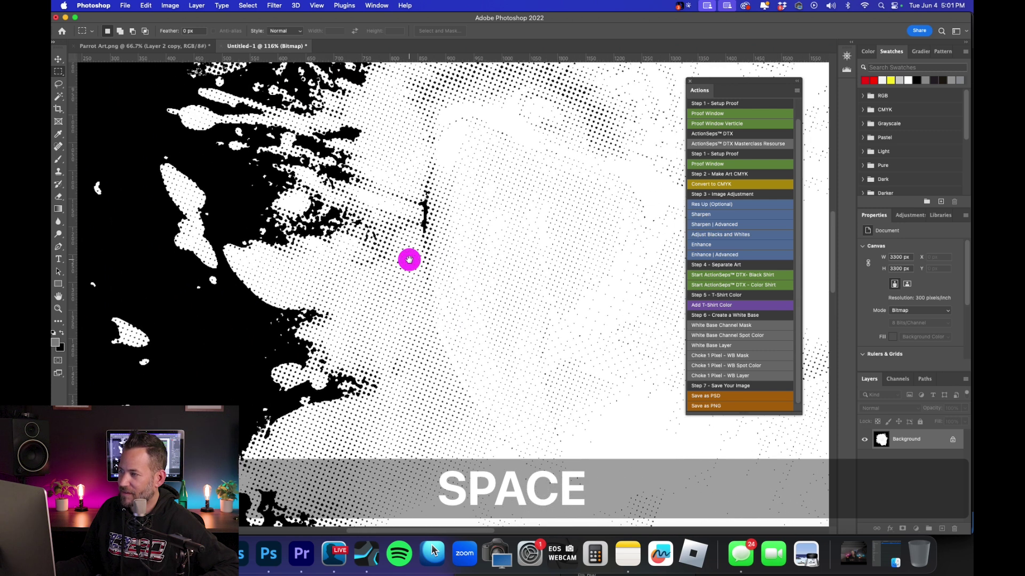
{"action": "left_click", "coordinate": [403, 232], "text": "alt+super"}
{"action": "left_click", "coordinate": [404, 232], "text": "alt+super"}
{"action": "left_click", "coordinate": [404, 233], "text": "alt+super"}
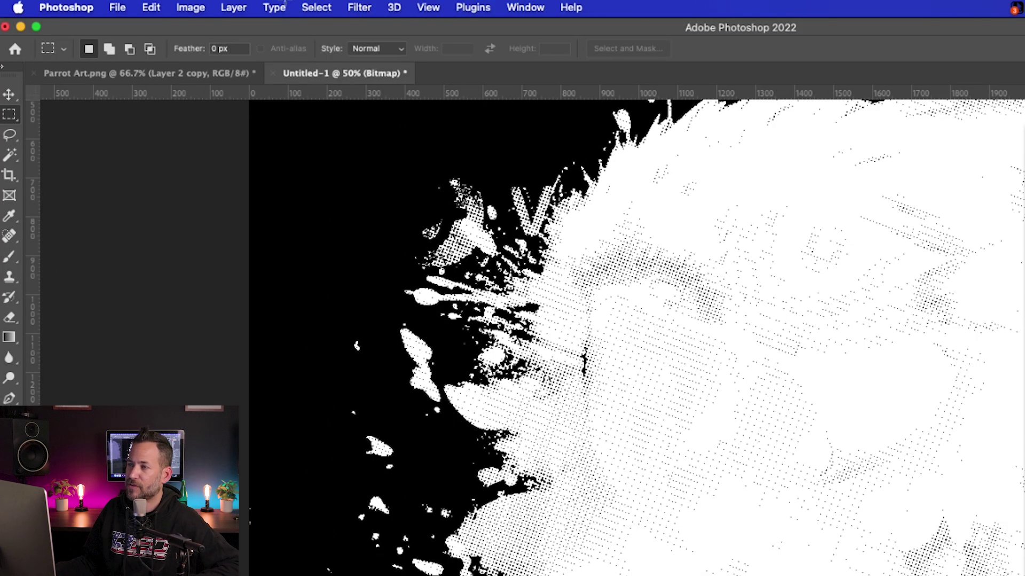
Step: Convert the bitmap back to Grayscale at size ratio 1 and select the whole canvas
{"action": "left_click", "coordinate": [189, 7]}
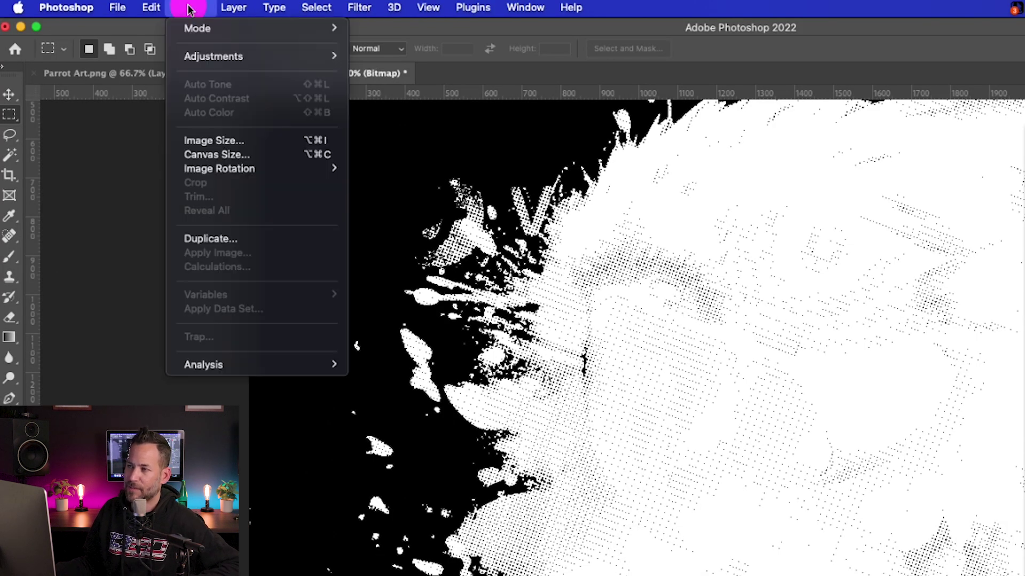
{"action": "mouse_move", "coordinate": [198, 35]}
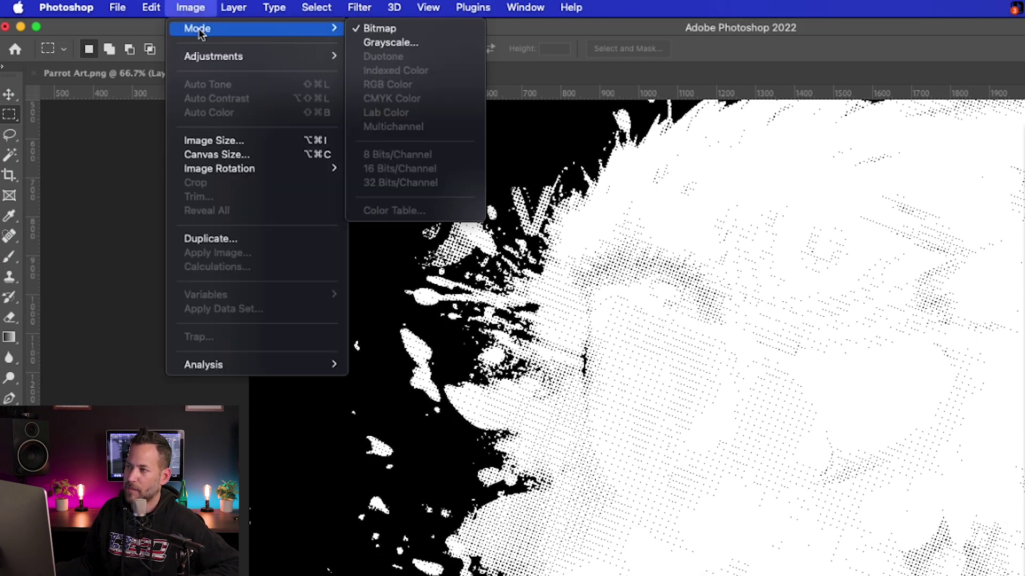
{"action": "left_click", "coordinate": [395, 43]}
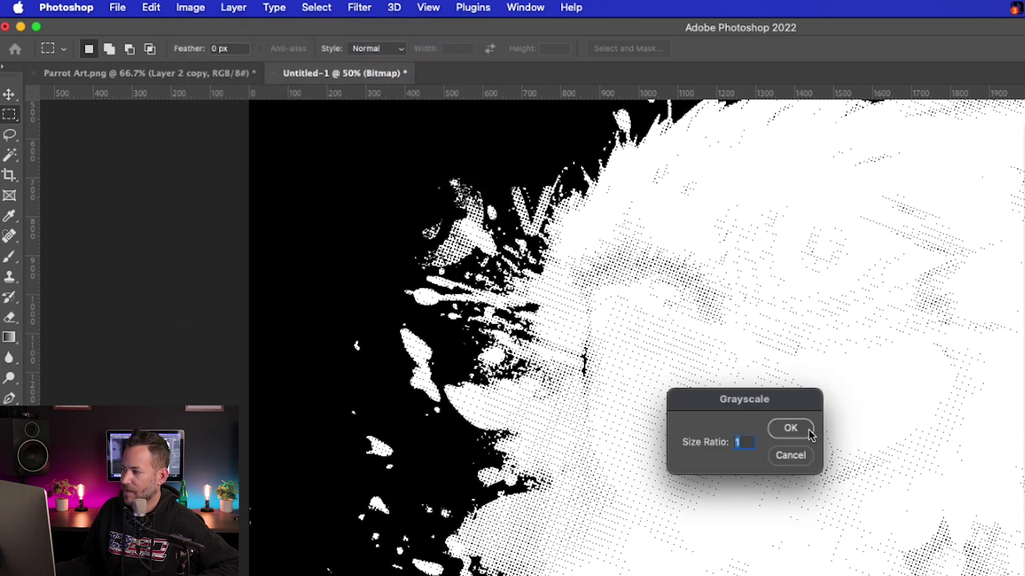
{"action": "left_click", "coordinate": [800, 429]}
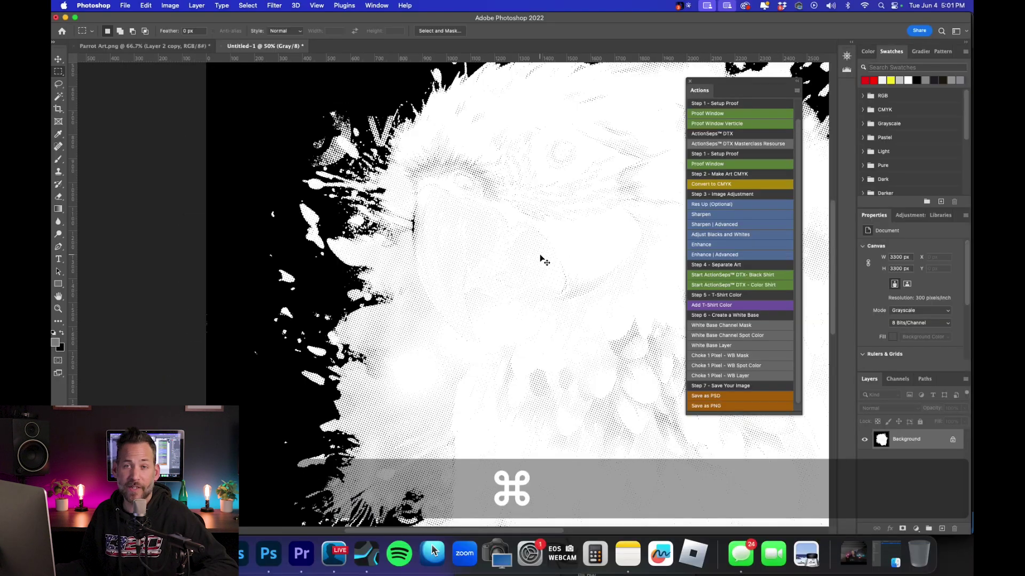
{"action": "key", "text": "super+a"}
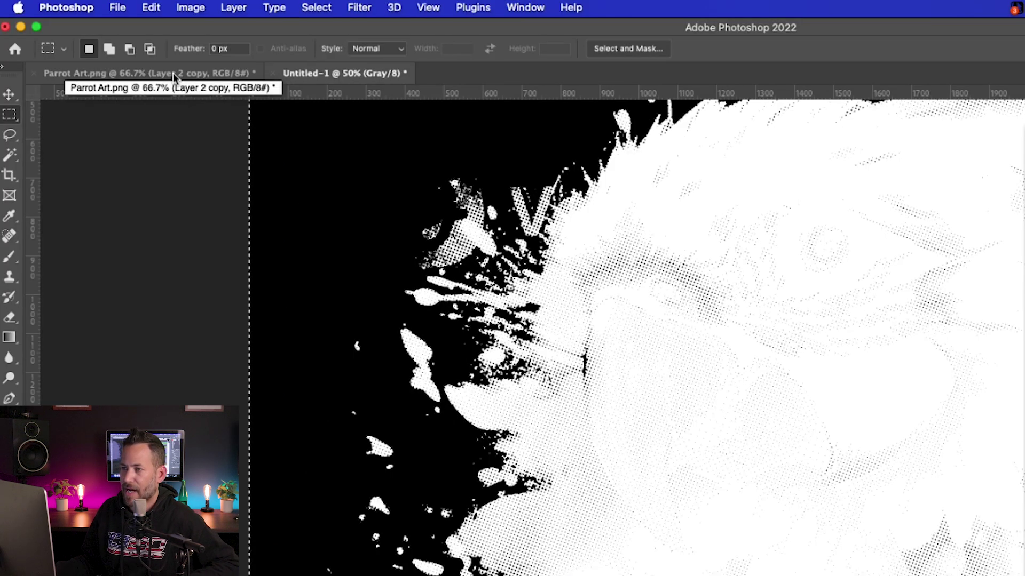
Step: In Parrot Art, delete Layer 2 copy and duplicate Layer 1
{"action": "left_click", "coordinate": [172, 72]}
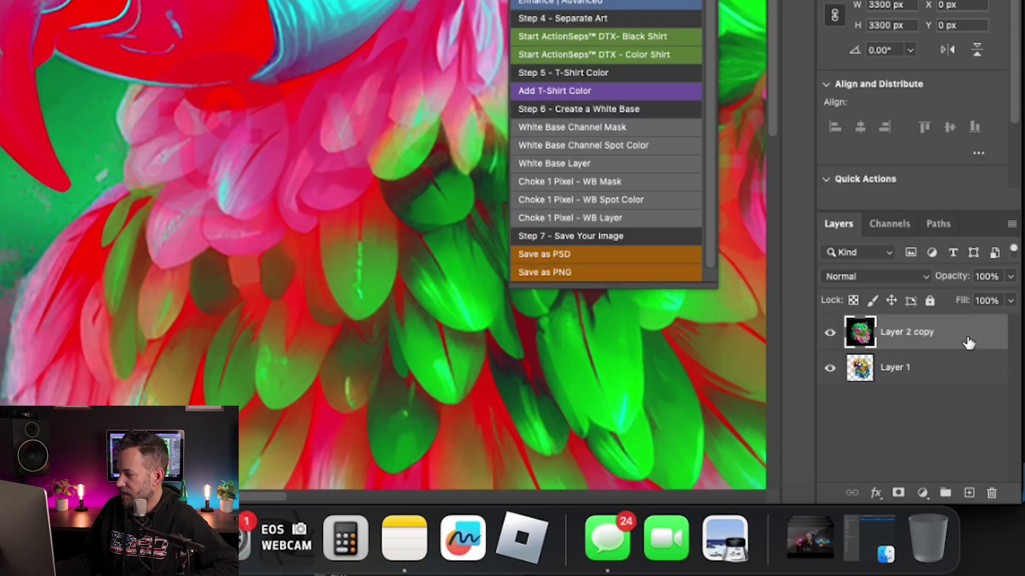
{"action": "left_click_drag", "start_coordinate": [942, 445], "coordinate": [941, 448]}
{"action": "left_click_drag", "start_coordinate": [968, 347], "coordinate": [996, 489]}
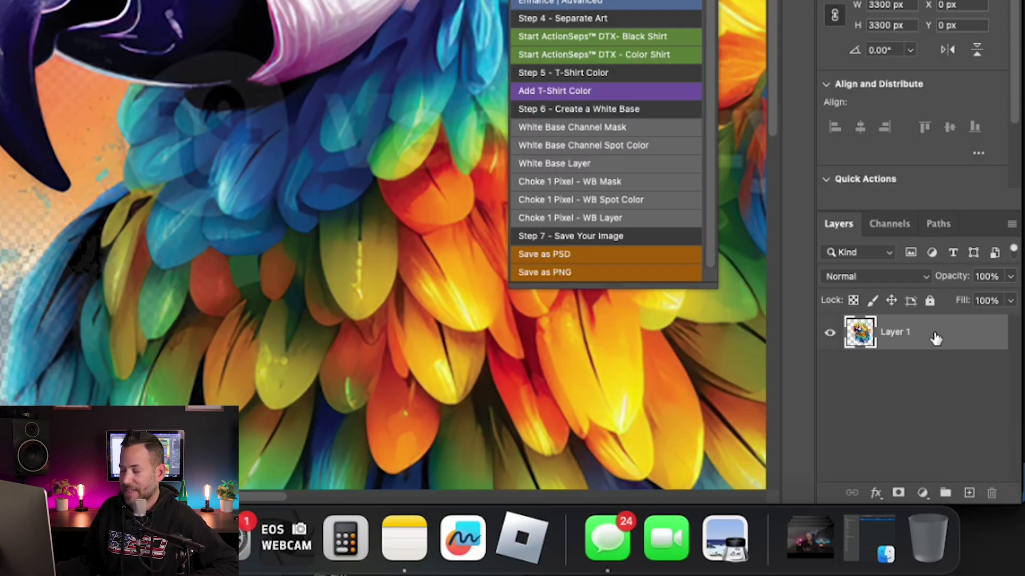
{"action": "left_click_drag", "start_coordinate": [935, 338], "coordinate": [973, 495]}
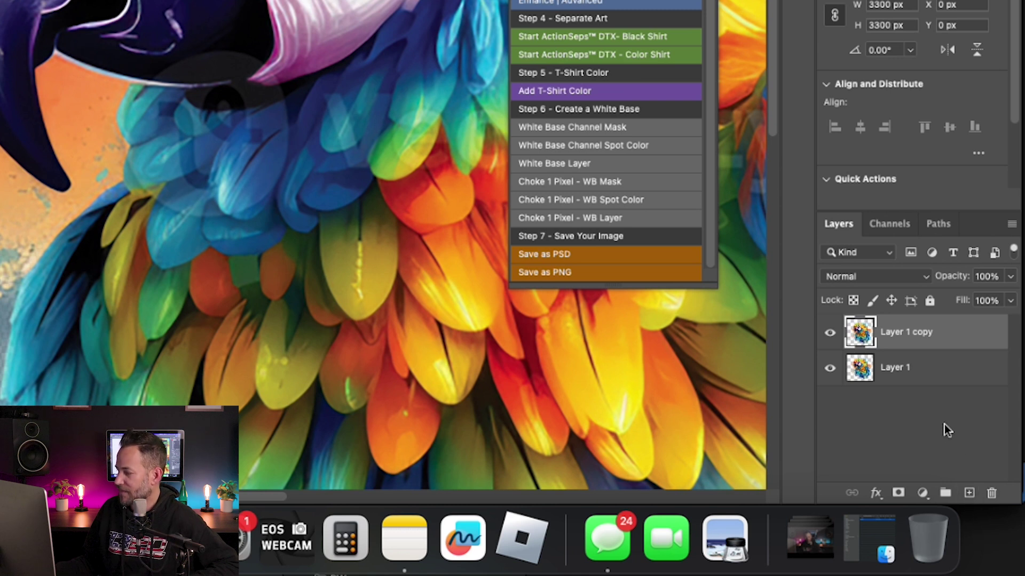
Step: Add a new Layer 2 and fill it with solid red using Shift+F5
{"action": "left_click", "coordinate": [968, 494]}
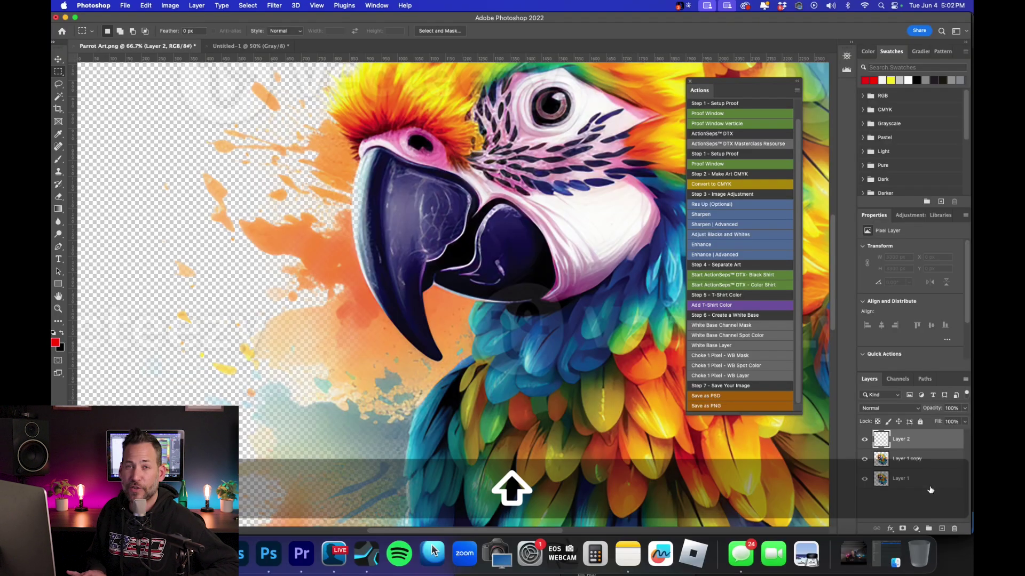
{"action": "key", "text": "shift+F5"}
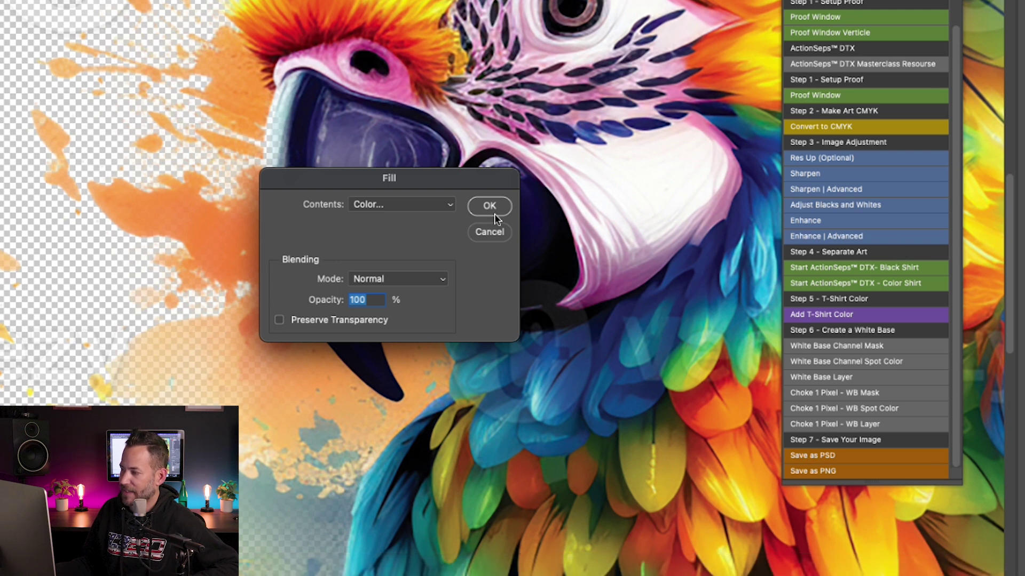
{"action": "left_click", "coordinate": [494, 210]}
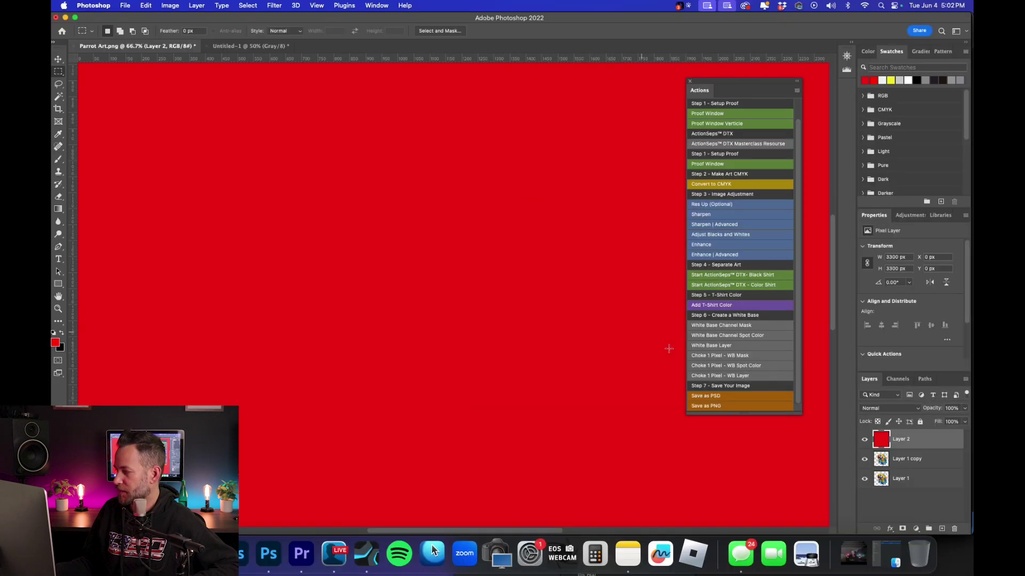
Step: Move Layer 1 copy above the red Layer 2 and merge it down with Cmd+E
{"action": "left_click", "coordinate": [930, 463]}
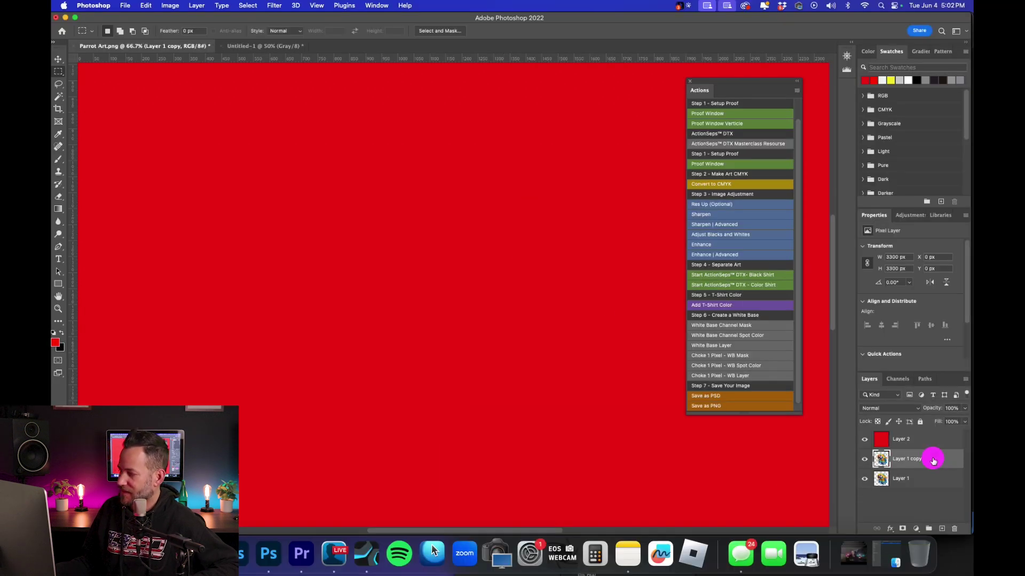
{"action": "left_click_drag", "start_coordinate": [931, 462], "coordinate": [933, 433]}
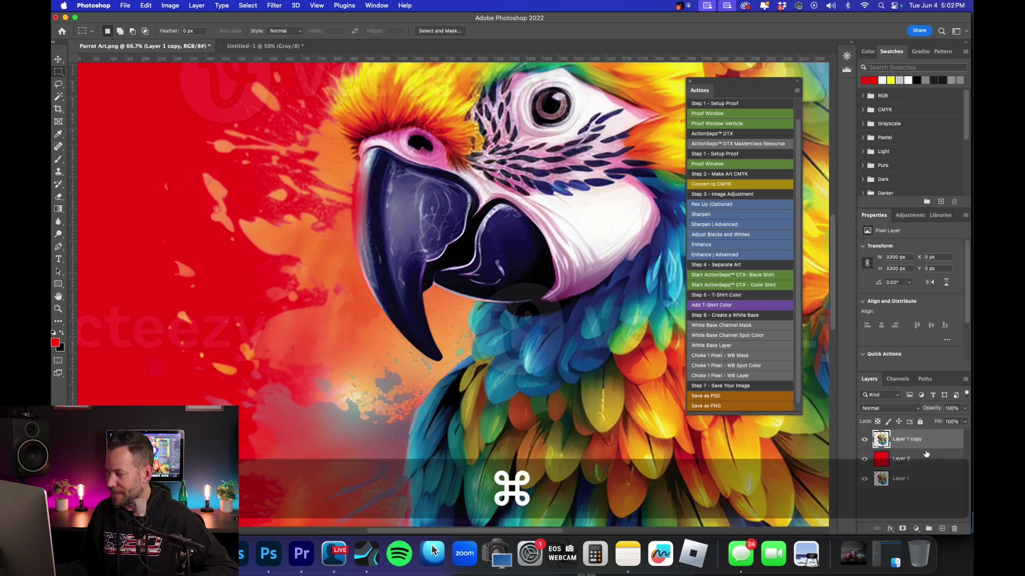
{"action": "key", "text": "super"}
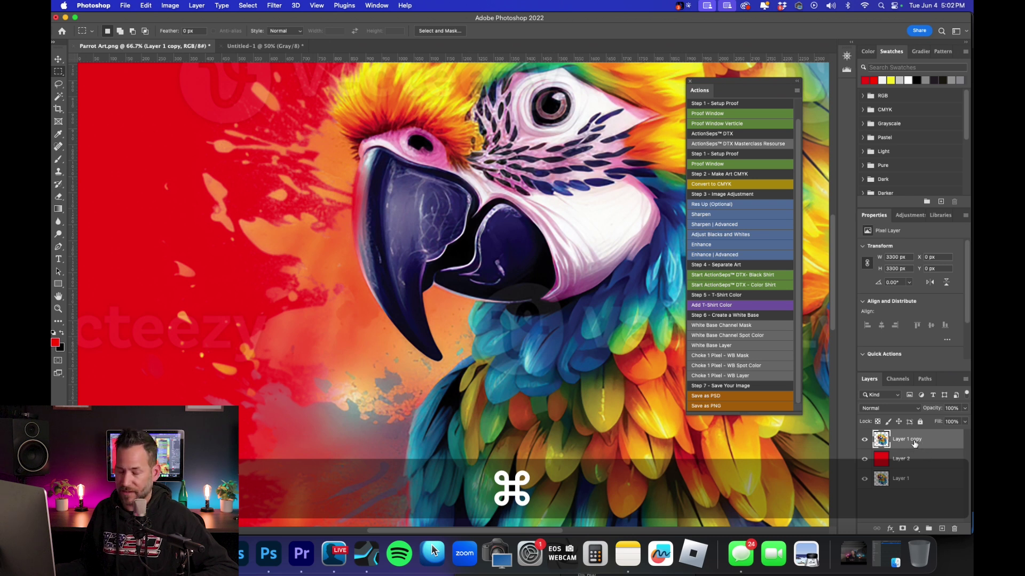
{"action": "key", "text": "super"}
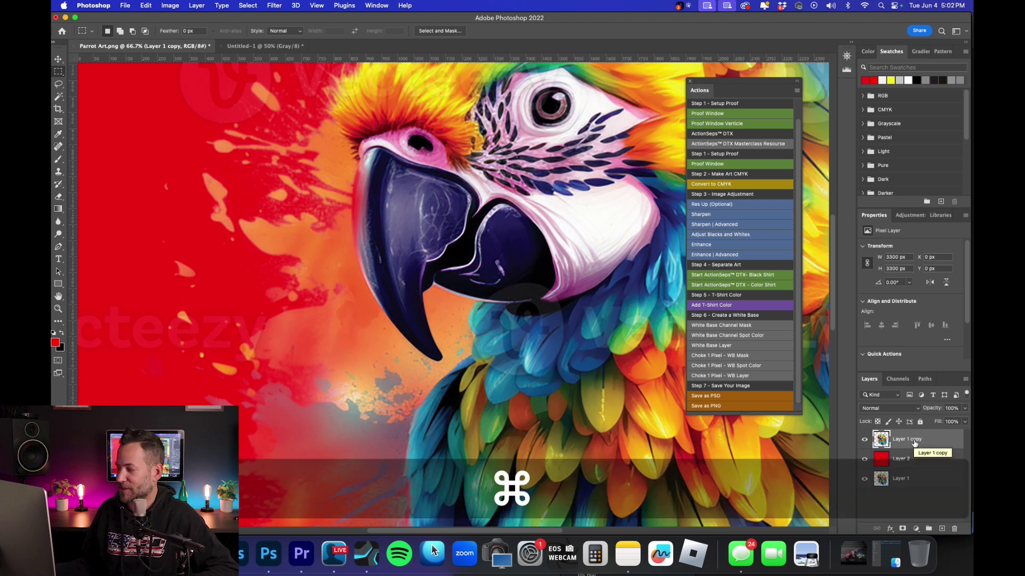
{"action": "key", "text": "super+e"}
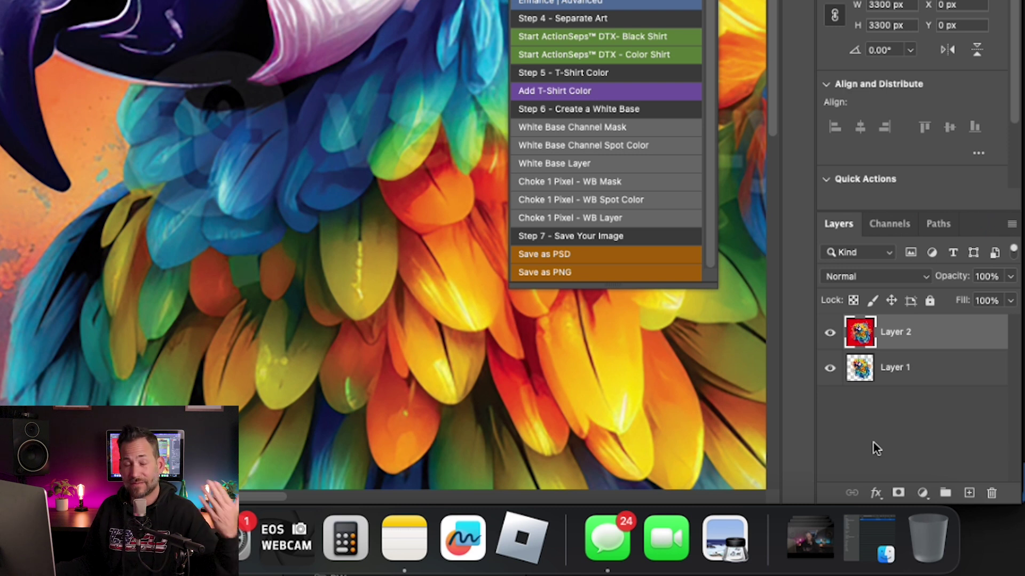
Step: Add a layer mask to Layer 2 and paste the halftone image into it
{"action": "left_click", "coordinate": [898, 494]}
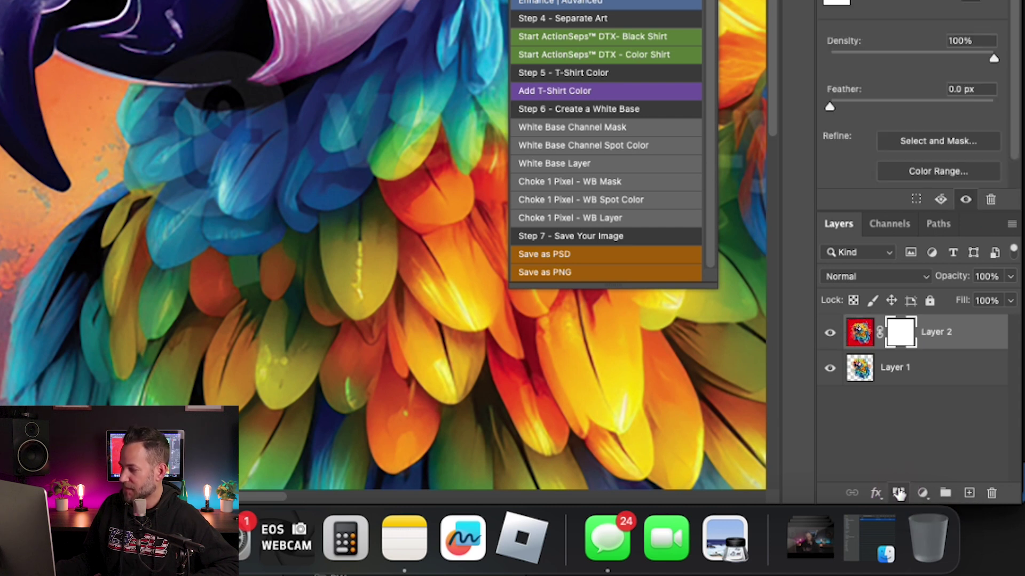
{"action": "left_click", "coordinate": [899, 338], "text": "alt"}
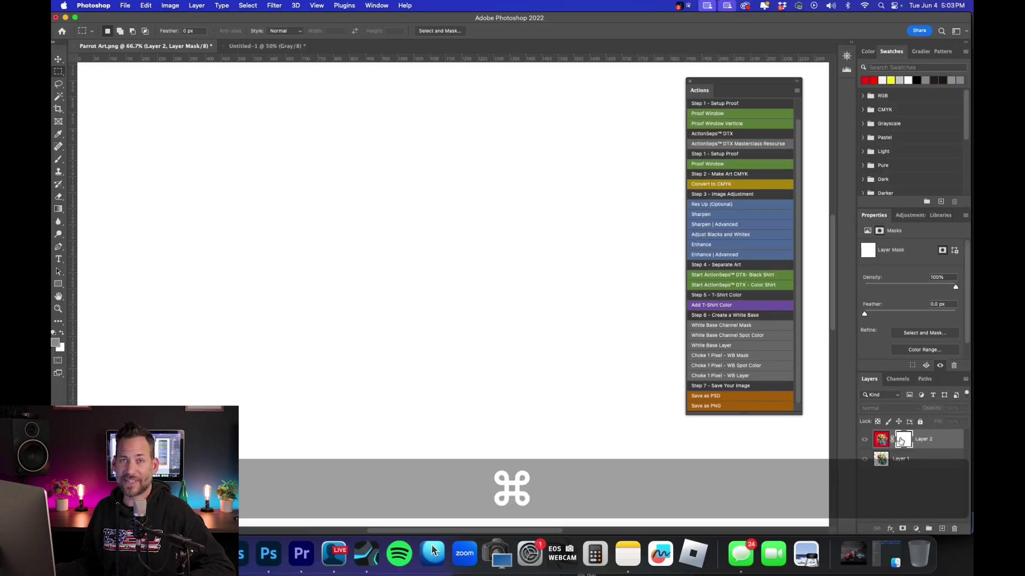
{"action": "key", "text": "super+v"}
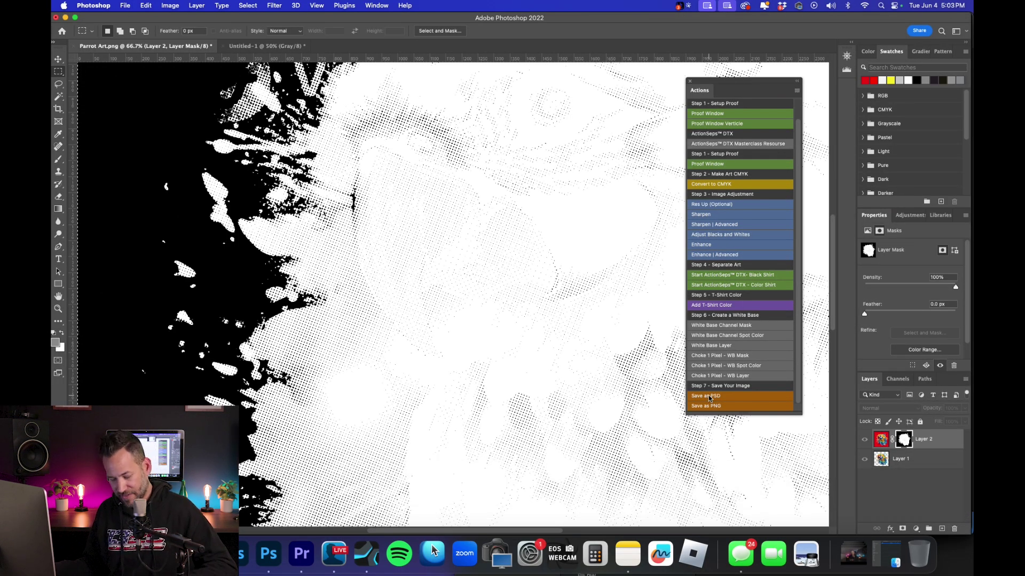
{"action": "key", "text": "super+d"}
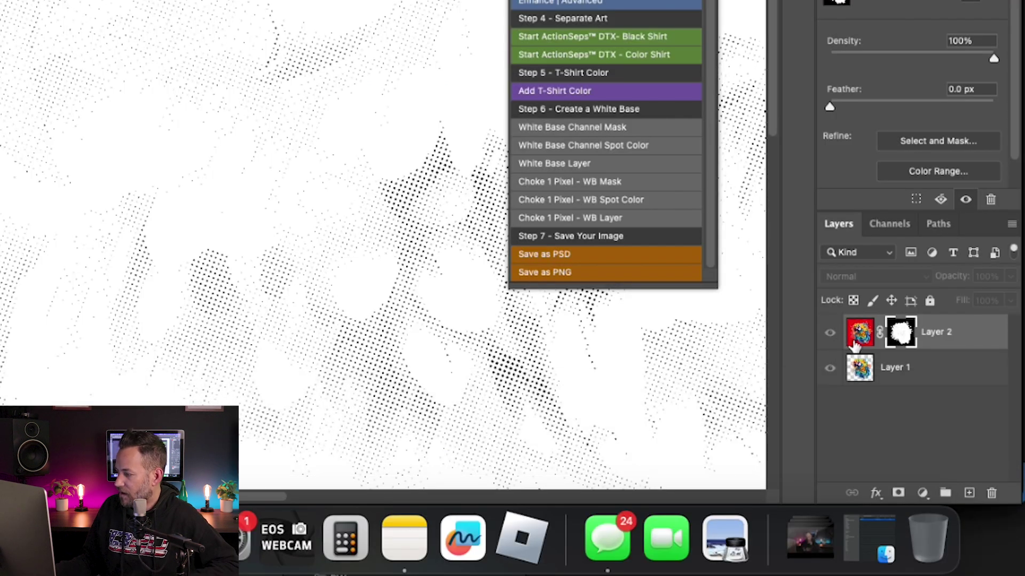
{"action": "left_click", "coordinate": [860, 334]}
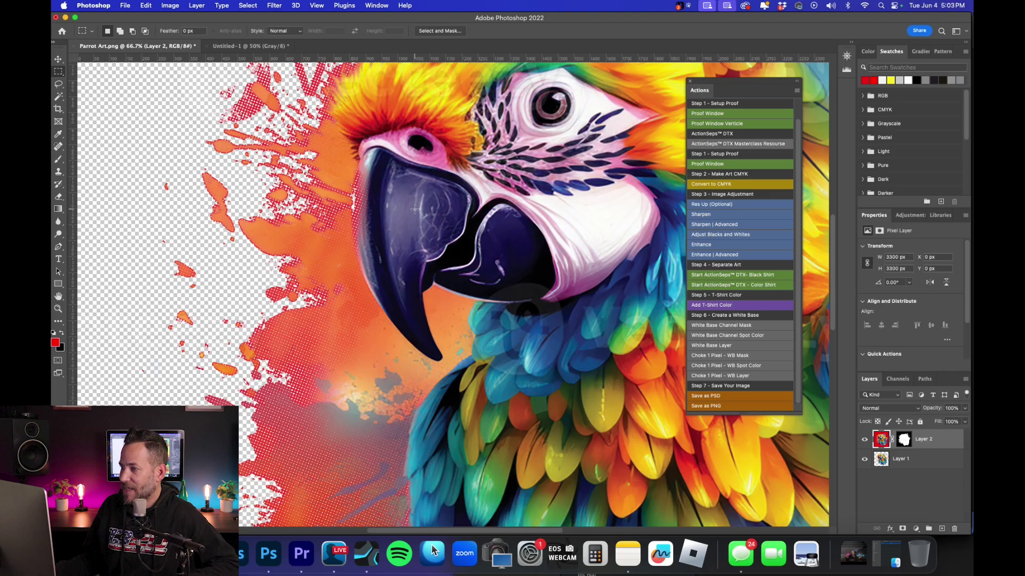
Step: Zoom in on the halftone edge dots, then zoom back out to the whole parrot
{"action": "key", "text": "super+space"}
{"action": "left_click", "coordinate": [376, 227]}
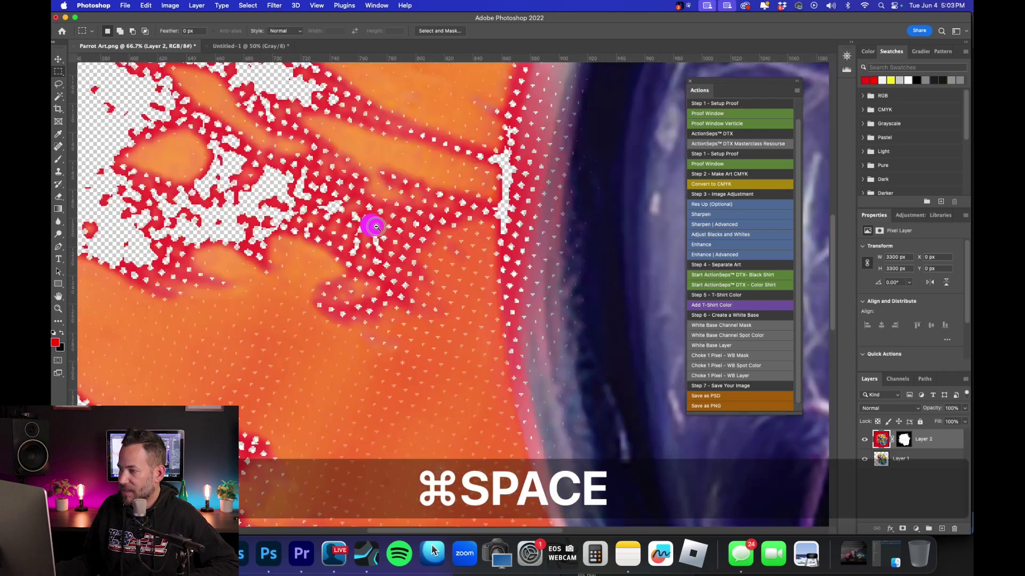
{"action": "left_click_drag", "start_coordinate": [376, 226], "coordinate": [487, 258]}
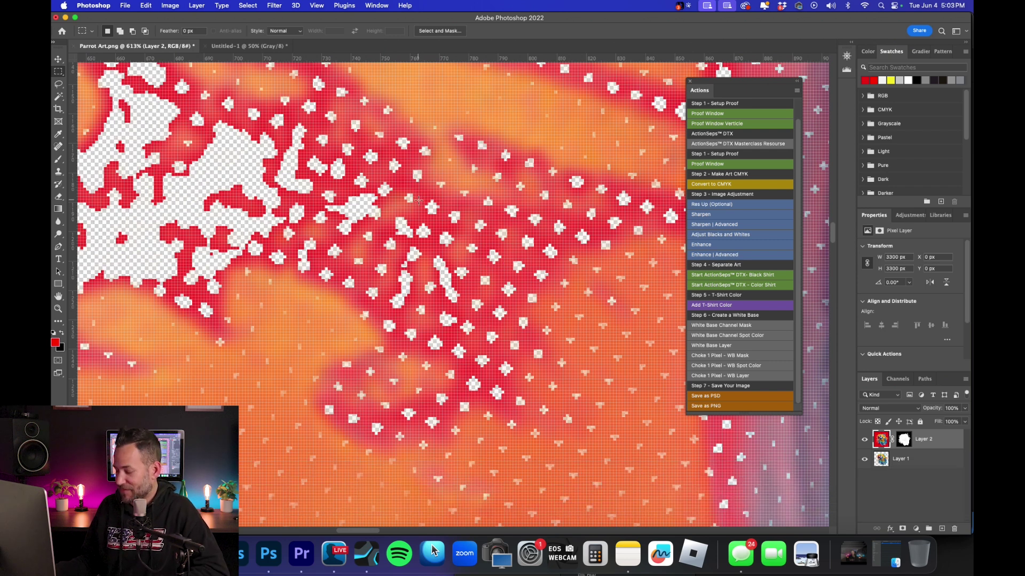
{"action": "key", "text": "super+space"}
{"action": "left_click_drag", "start_coordinate": [417, 200], "coordinate": [385, 245]}
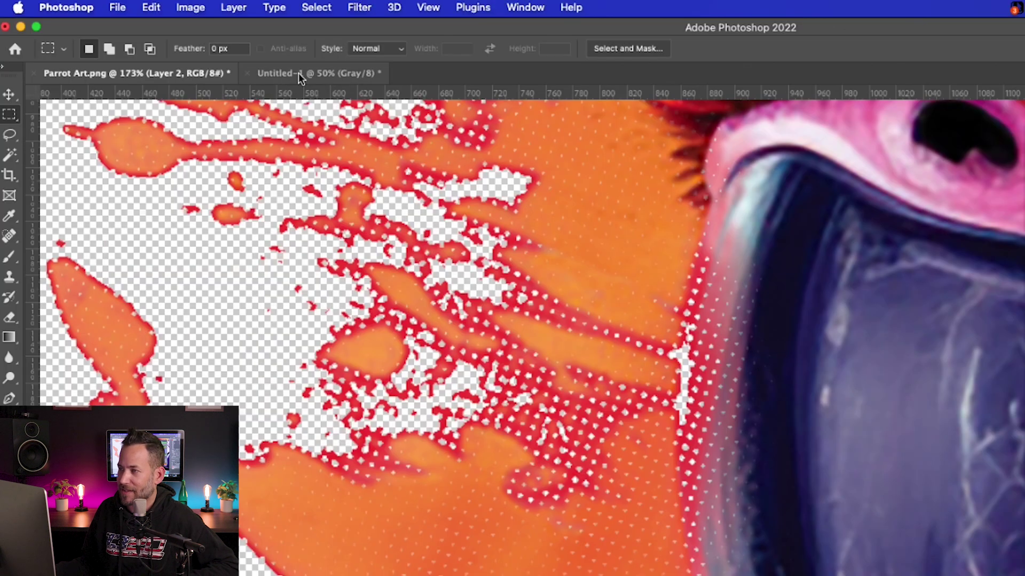
Step: In Untitled-1, undo the Grayscale and Bitmap conversions to restore the smooth grayscale parrot
{"action": "left_click", "coordinate": [299, 76]}
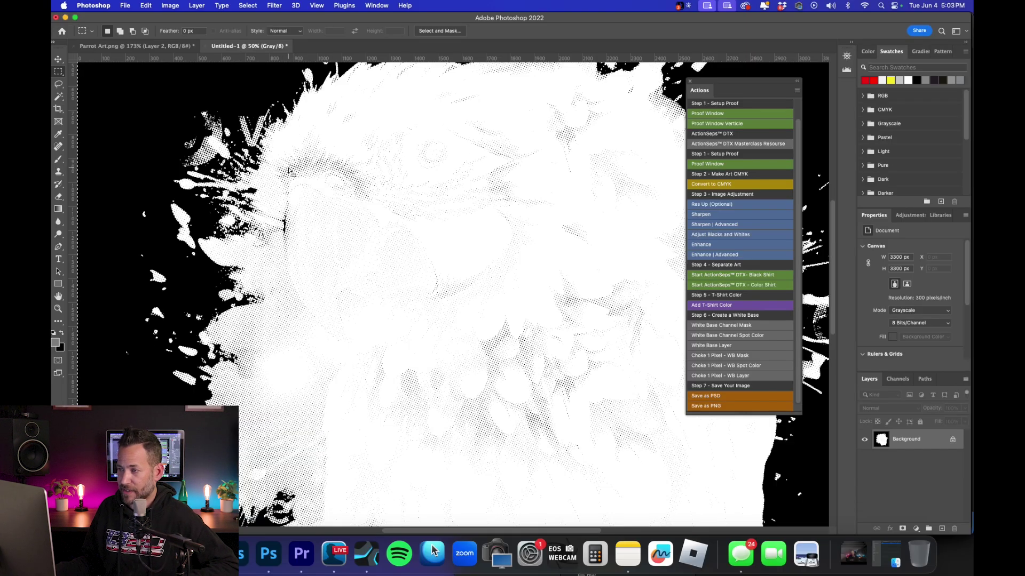
{"action": "key", "text": "super+z"}
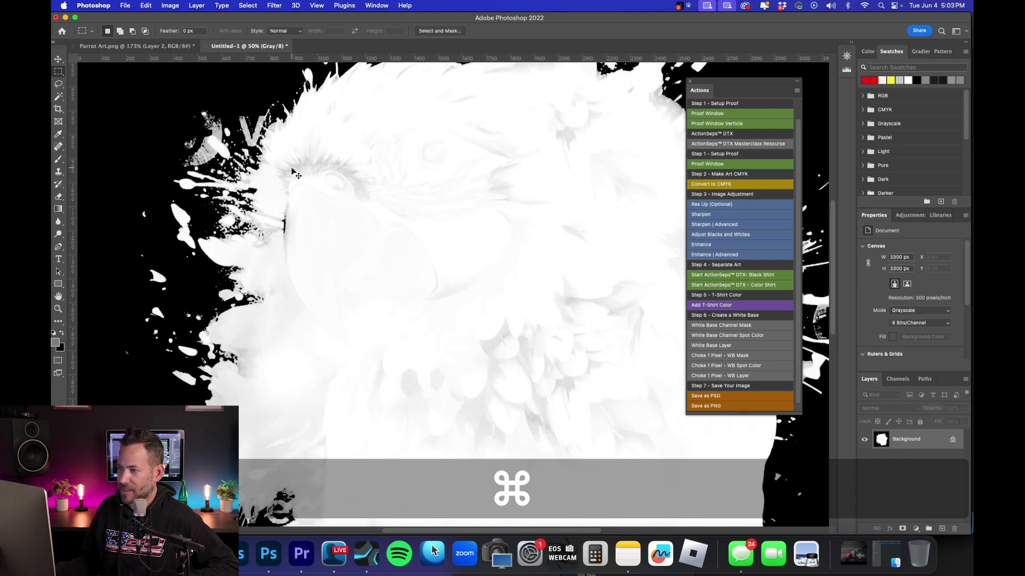
{"action": "key", "text": "super+z"}
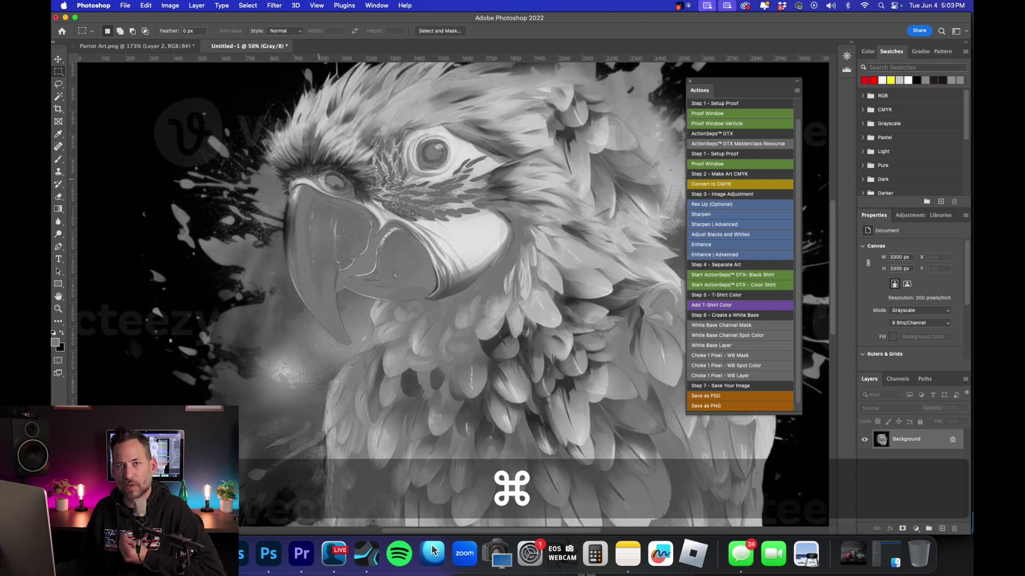
Step: Apply Levels with black 29, midtone 9.99 and white 167 to whiten the parrot
{"action": "key", "text": "super+l"}
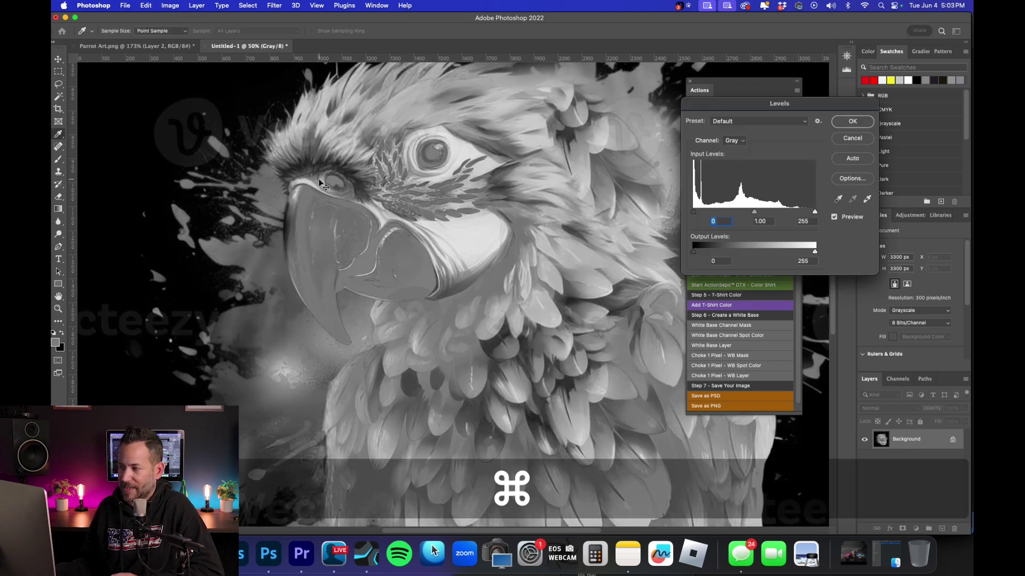
{"action": "left_click_drag", "start_coordinate": [638, 92], "coordinate": [463, 124]}
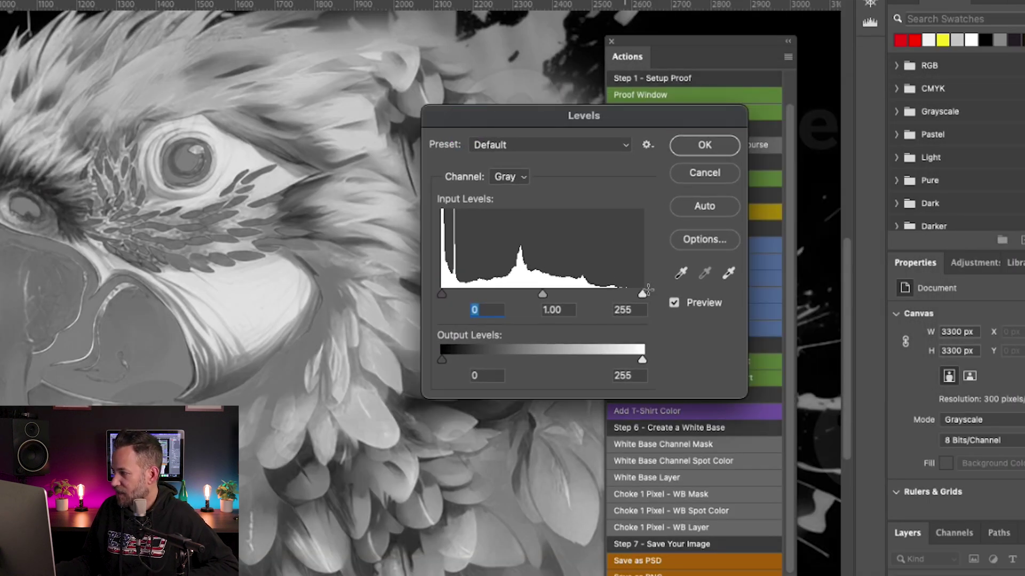
{"action": "left_click_drag", "start_coordinate": [642, 294], "coordinate": [581, 295]}
{"action": "left_click_drag", "start_coordinate": [511, 294], "coordinate": [467, 294]}
{"action": "left_click", "coordinate": [586, 301]}
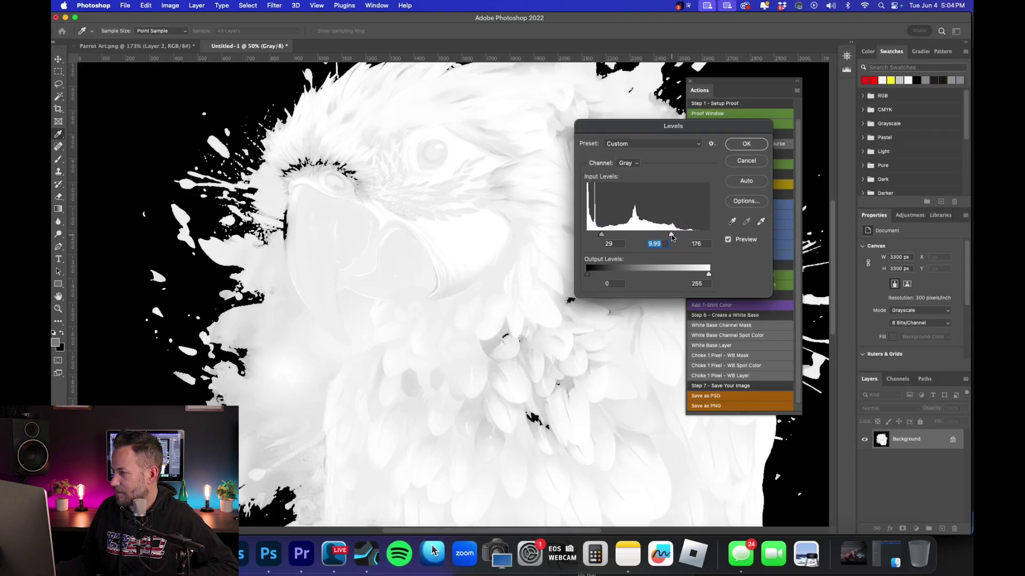
{"action": "left_click_drag", "start_coordinate": [671, 237], "coordinate": [669, 236]}
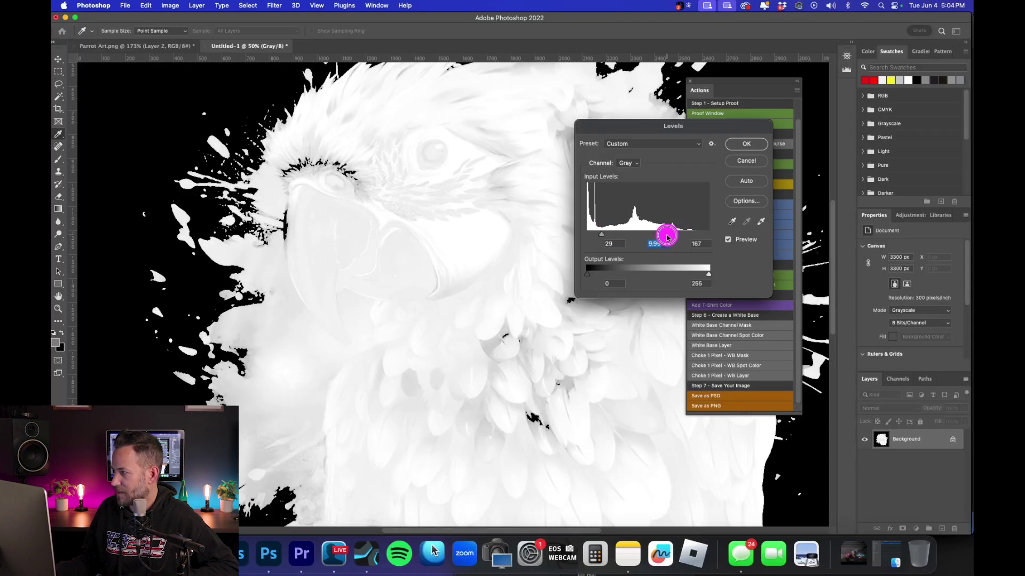
{"action": "left_click", "coordinate": [745, 144]}
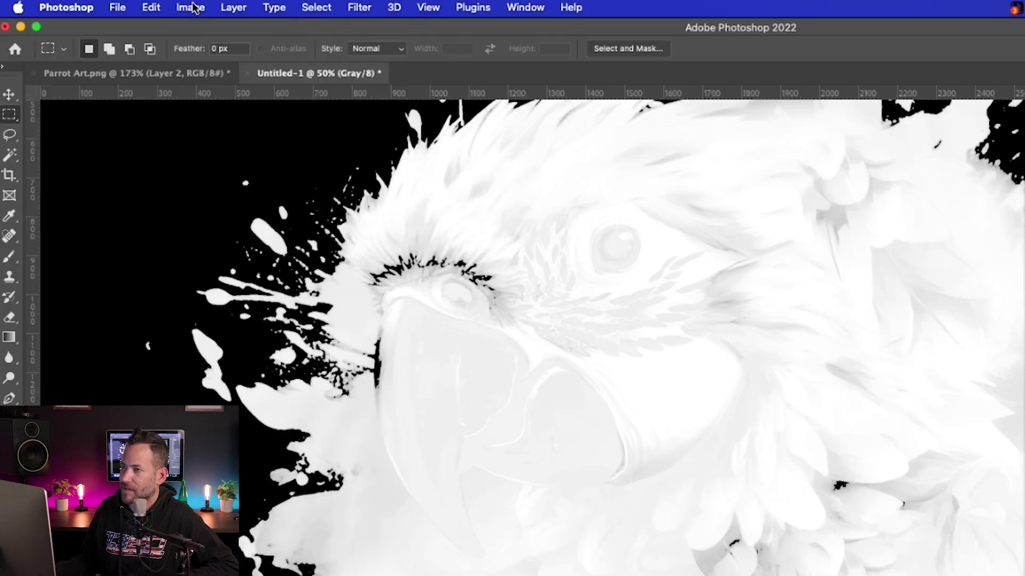
Step: Convert Untitled-1 to a Bitmap halftone at 35 lines/inch, 22.5°, round dots
{"action": "left_click", "coordinate": [171, 5]}
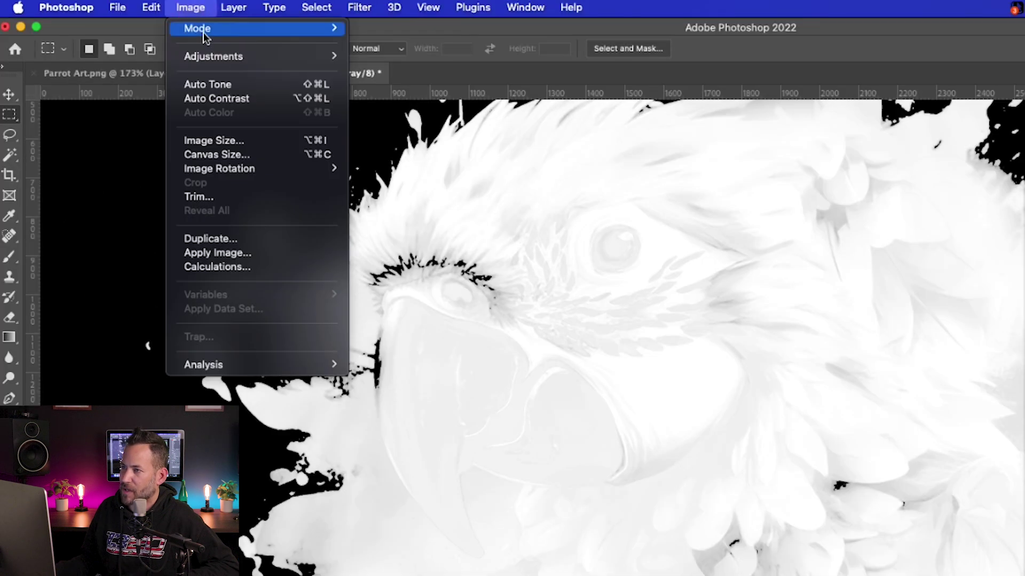
{"action": "mouse_move", "coordinate": [176, 18]}
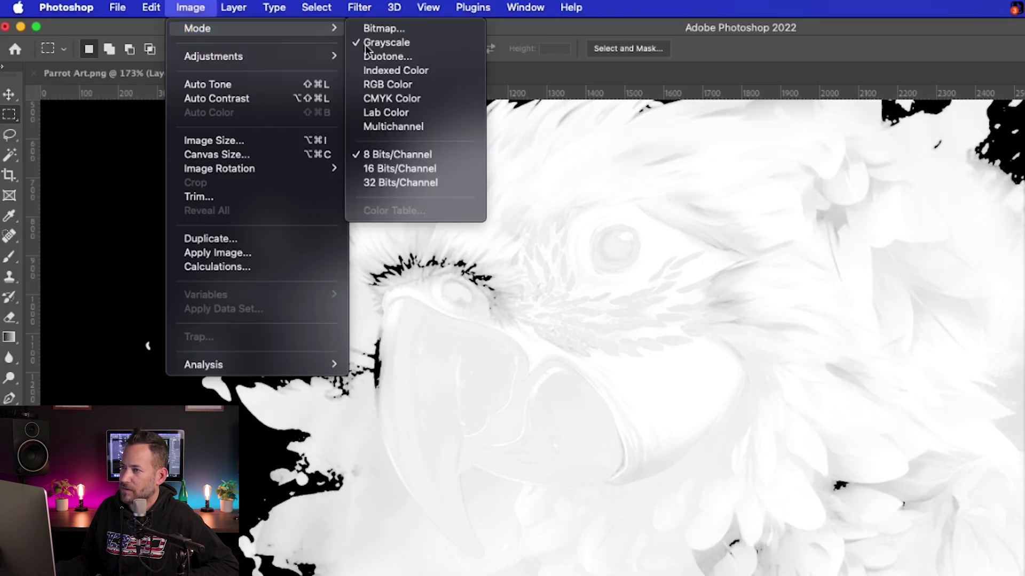
{"action": "left_click", "coordinate": [434, 29]}
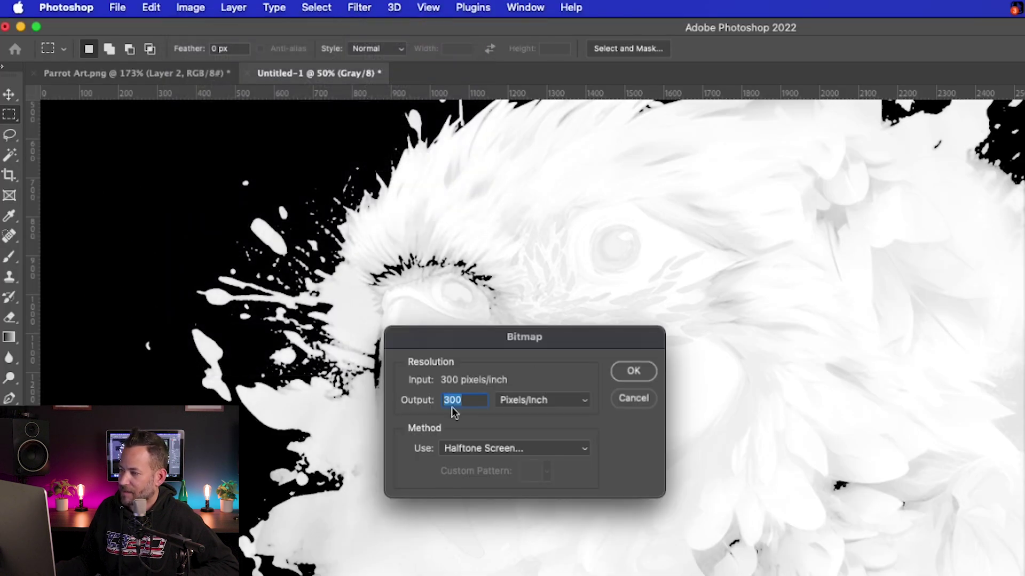
{"action": "left_click", "coordinate": [634, 372]}
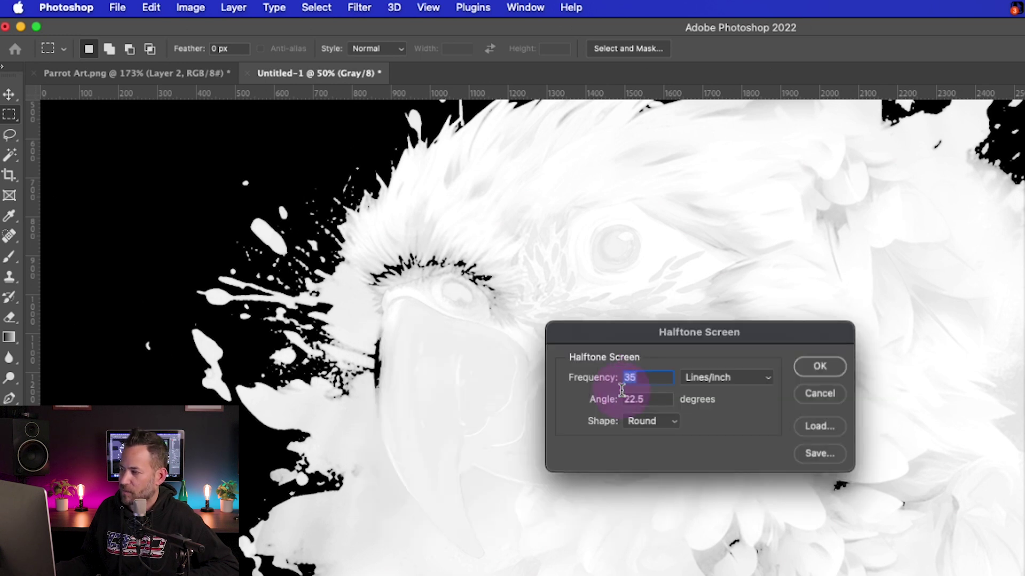
{"action": "left_click", "coordinate": [808, 366]}
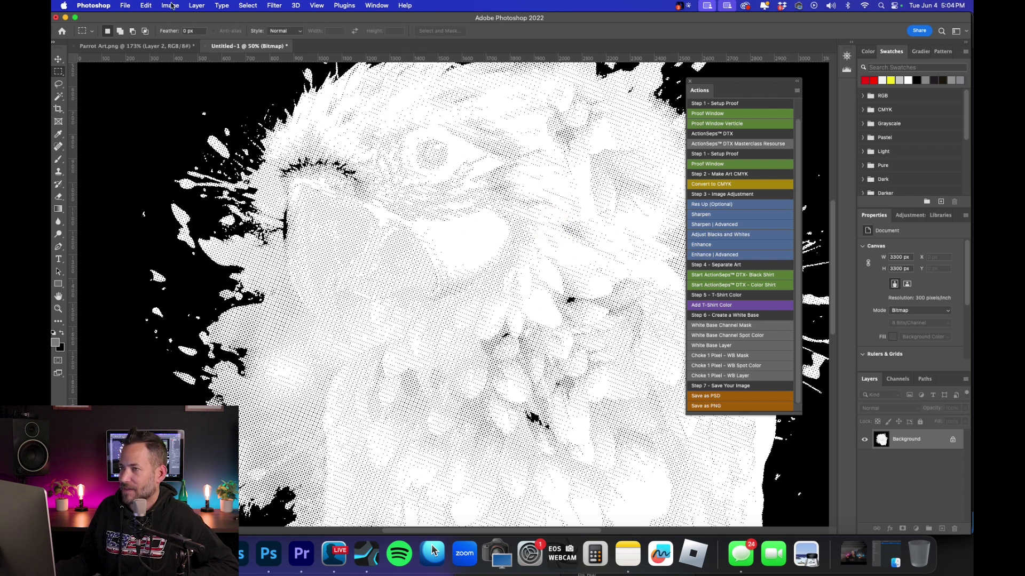
Step: Convert the halftone bitmap back to Grayscale at size ratio 1
{"action": "left_click", "coordinate": [171, 6]}
{"action": "mouse_move", "coordinate": [181, 18]}
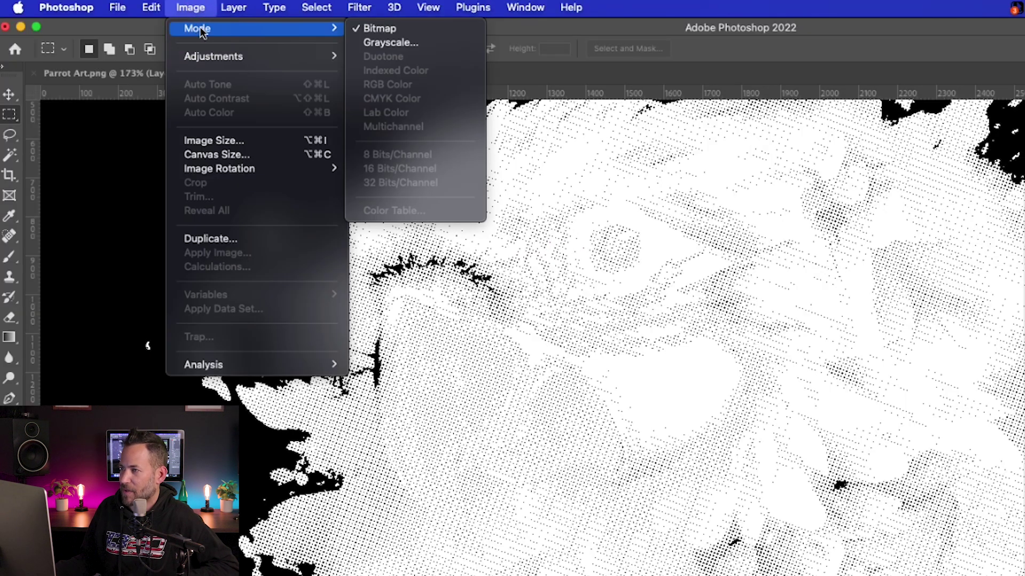
{"action": "left_click", "coordinate": [391, 44]}
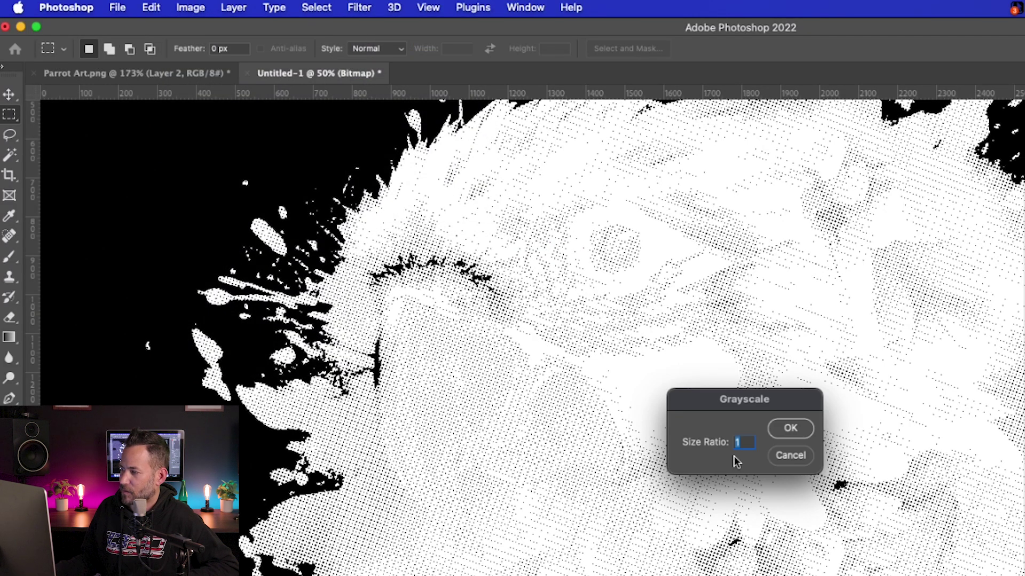
{"action": "left_click", "coordinate": [790, 430]}
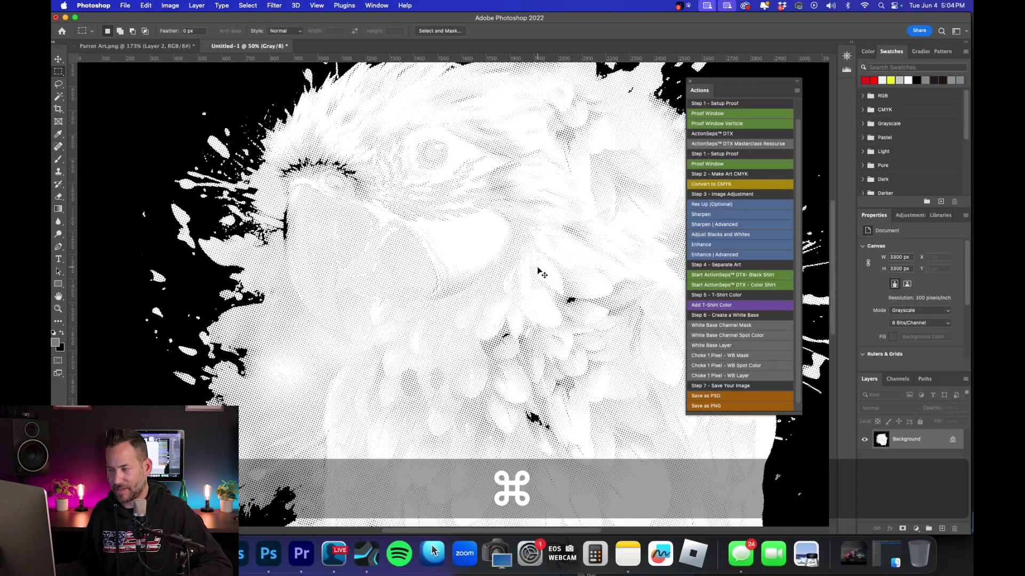
Step: Copy the whole halftone and paste it into Layer 2's mask in Parrot Art.png
{"action": "key", "text": "super+a"}
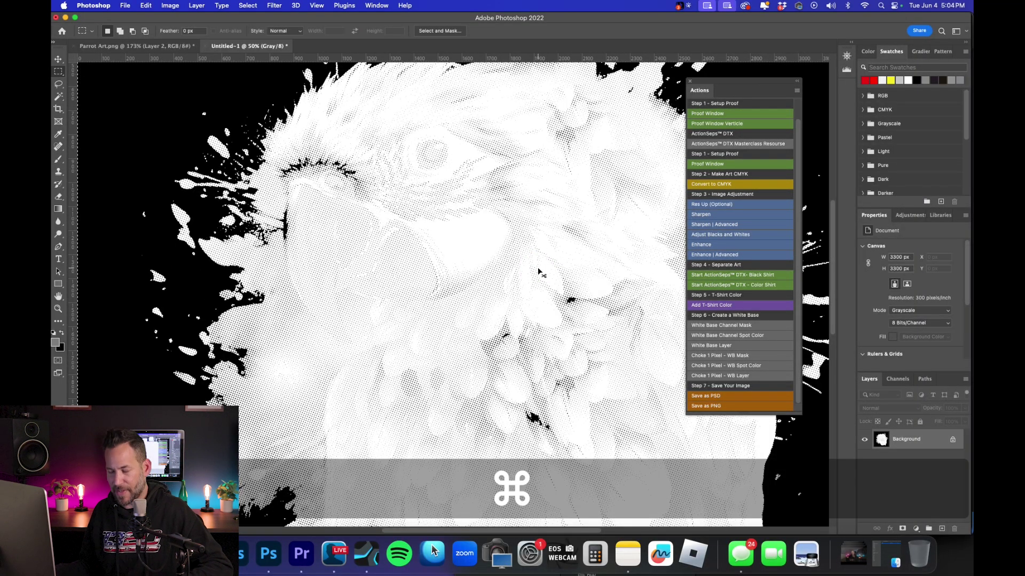
{"action": "left_click", "coordinate": [155, 46]}
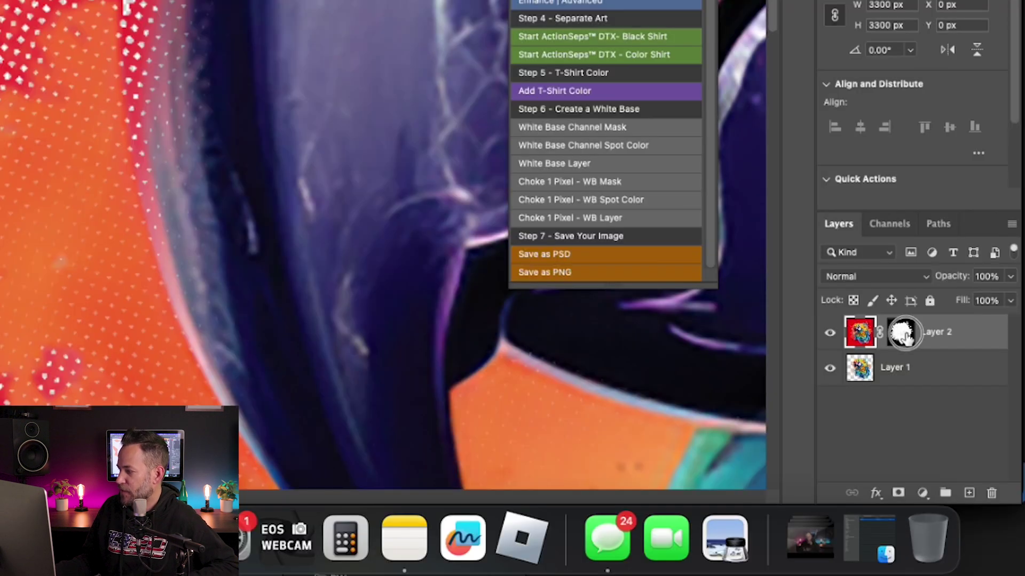
{"action": "left_click", "coordinate": [903, 439]}
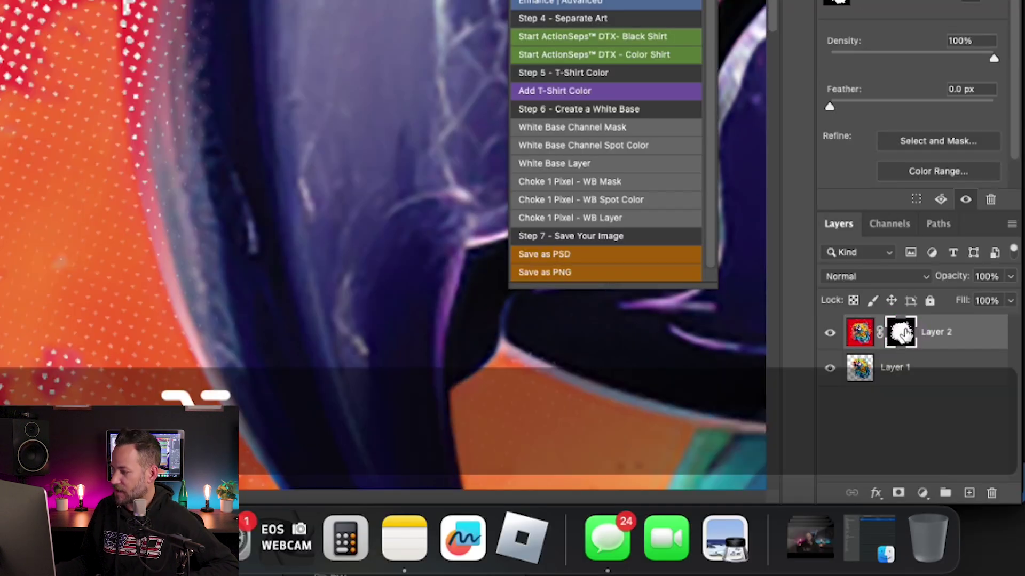
{"action": "left_click", "coordinate": [905, 333], "text": "alt"}
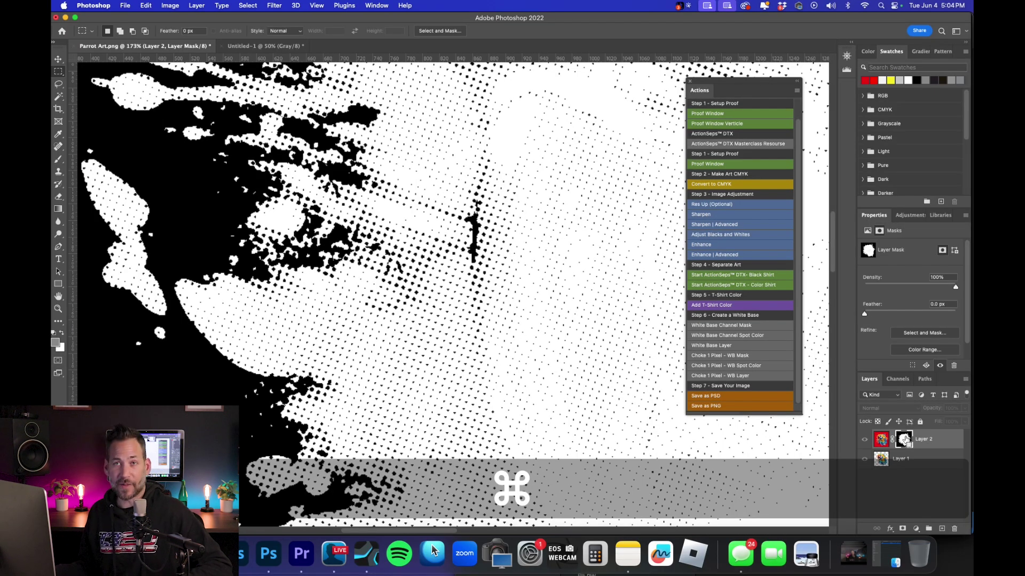
{"action": "left_click", "coordinate": [903, 439], "text": "super"}
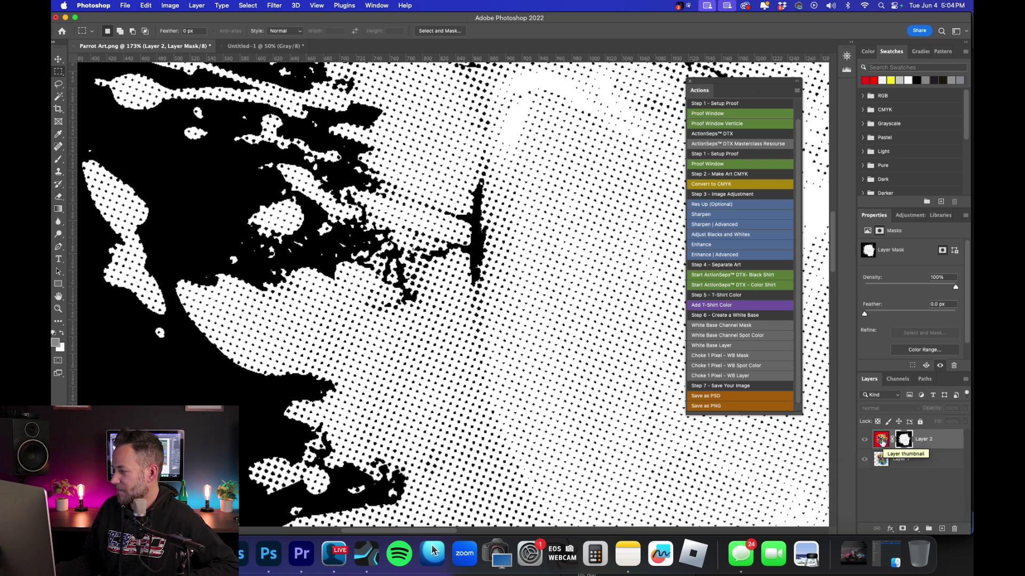
{"action": "left_click", "coordinate": [882, 440]}
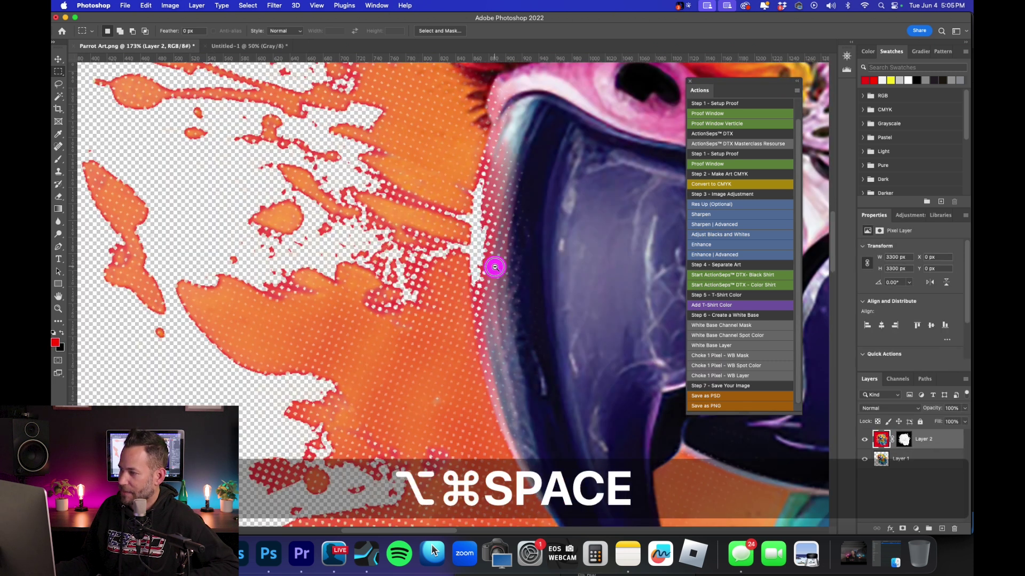
Step: Zoom in on the orange splash beside the beak, then fit the parrot on screen
{"action": "left_click", "coordinate": [496, 268], "text": "alt+super"}
{"action": "left_click", "coordinate": [488, 278], "text": "alt+super"}
{"action": "left_click_drag", "start_coordinate": [488, 278], "coordinate": [464, 212]}
{"action": "left_click", "coordinate": [433, 167], "text": "super"}
{"action": "left_click", "coordinate": [458, 171], "text": "super"}
{"action": "left_click", "coordinate": [469, 177], "text": "super"}
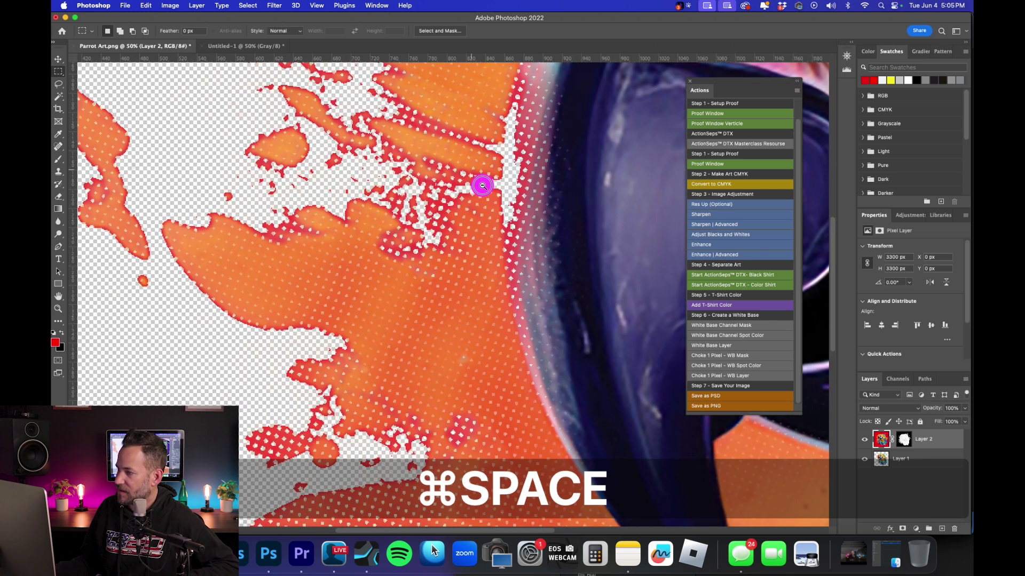
{"action": "key", "text": "super+0"}
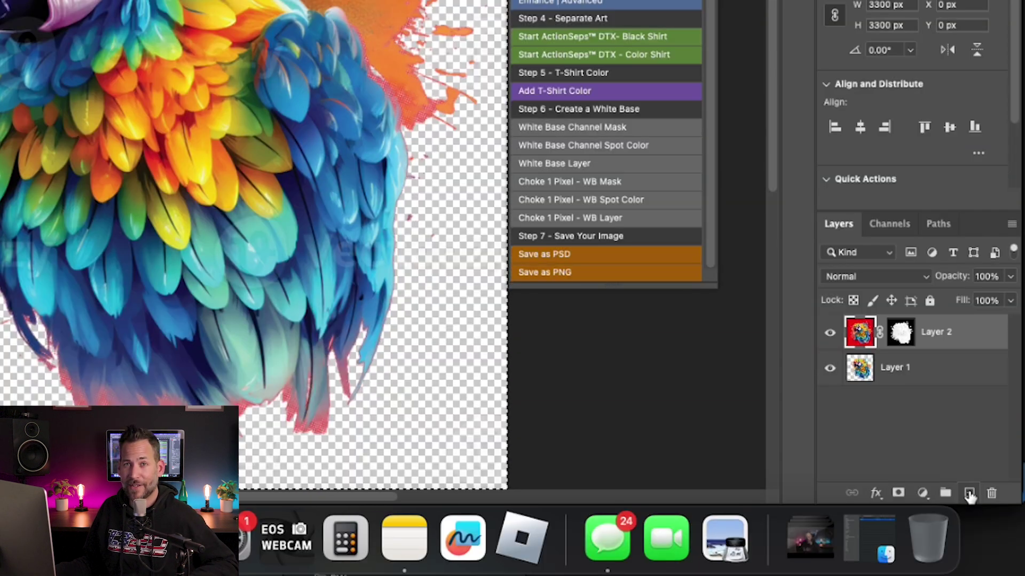
Step: Create Layer 3 filled with solid red and place it beneath Layer 1
{"action": "left_click", "coordinate": [969, 493]}
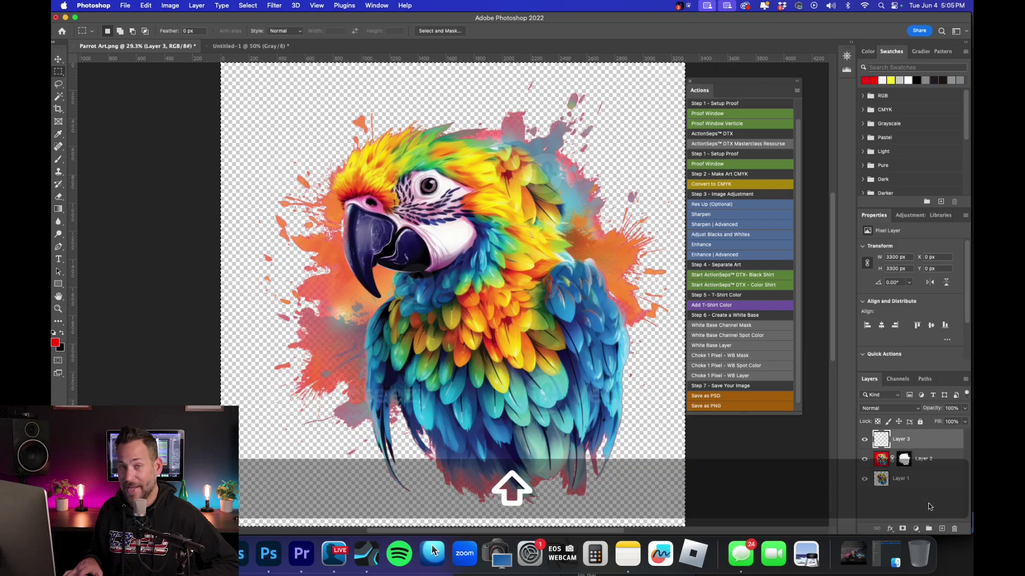
{"action": "key", "text": "shift+F5"}
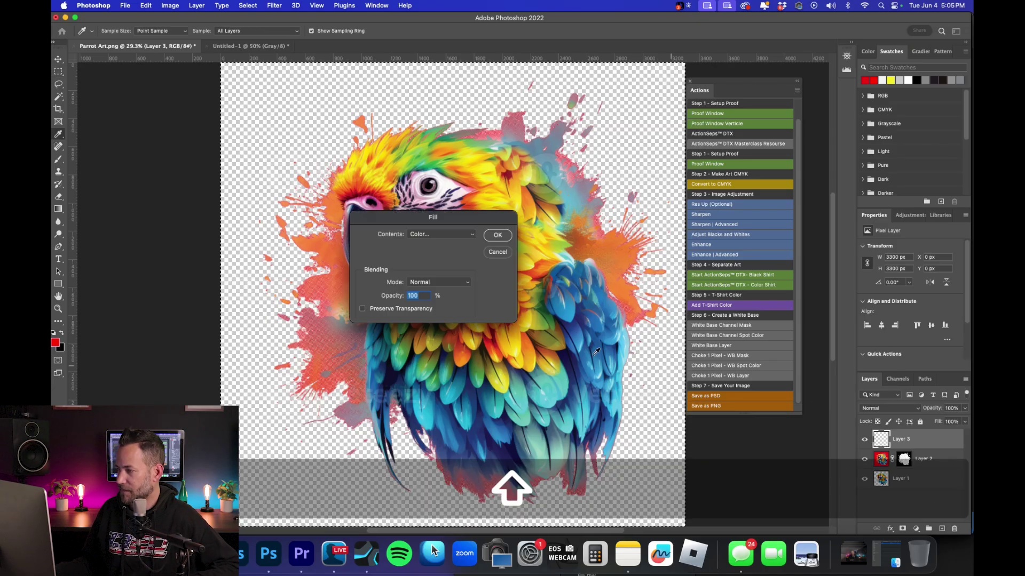
{"action": "left_click", "coordinate": [496, 235]}
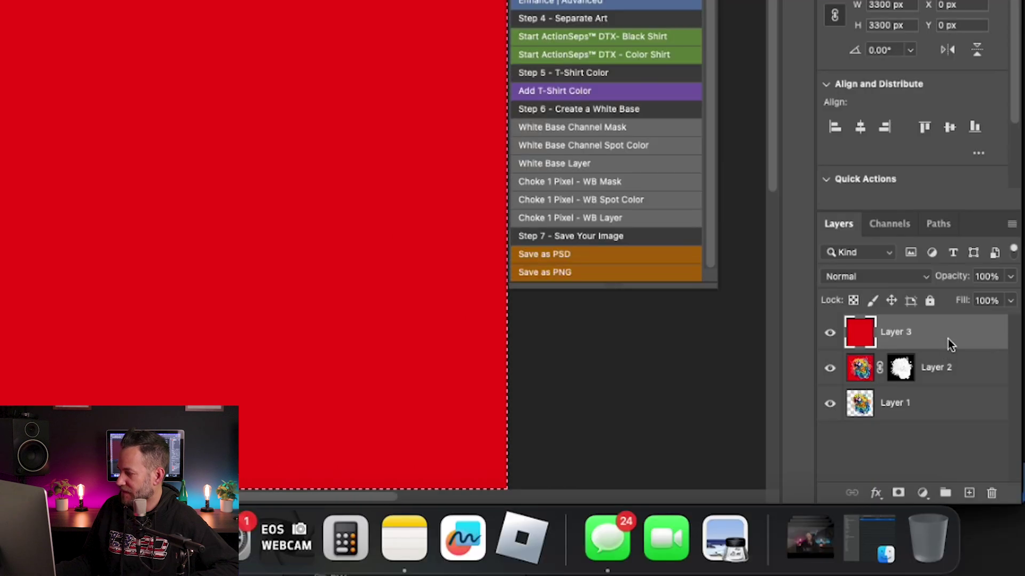
{"action": "left_click_drag", "start_coordinate": [931, 445], "coordinate": [935, 464]}
{"action": "left_click_drag", "start_coordinate": [955, 375], "coordinate": [950, 418]}
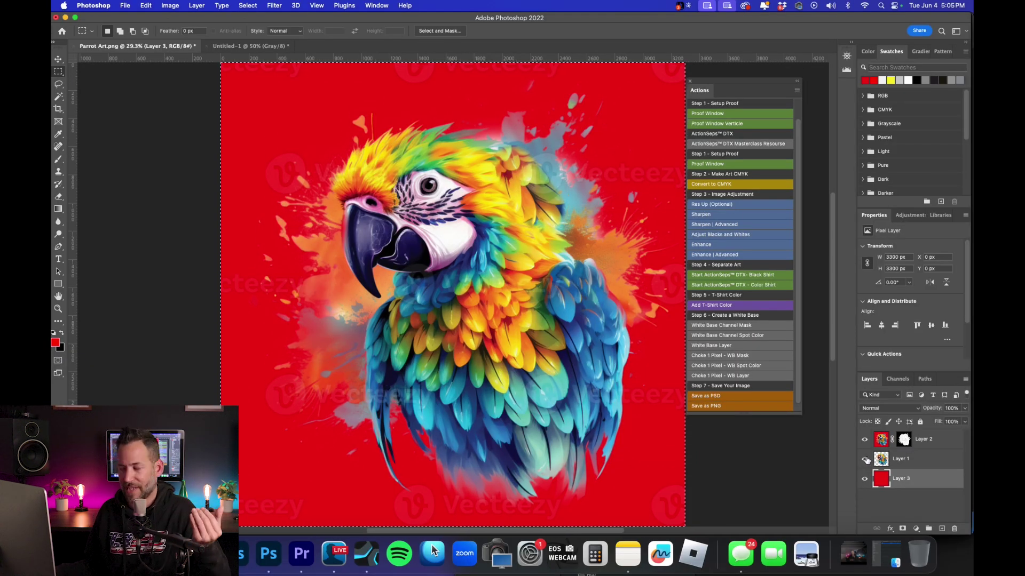
Step: Hide Layer 1 and Layer 2, then deselect the canvas with Cmd+D
{"action": "left_click", "coordinate": [865, 459]}
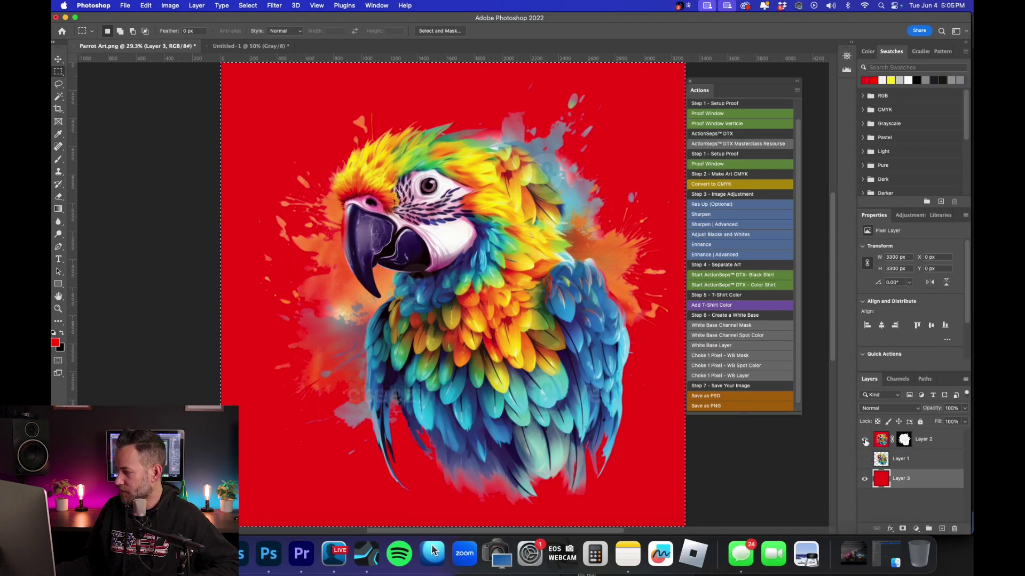
{"action": "left_click", "coordinate": [864, 441]}
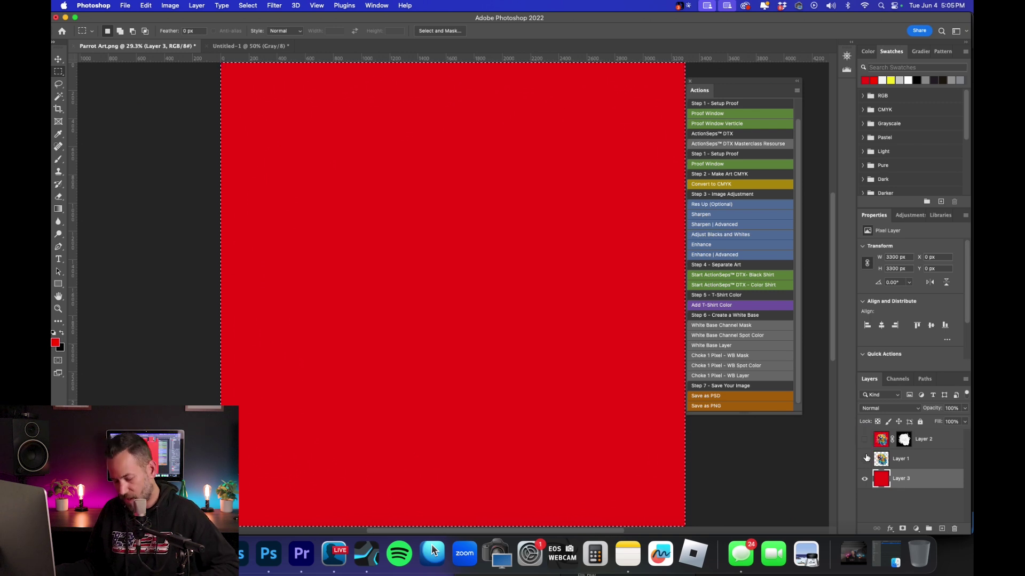
{"action": "key", "text": "super"}
{"action": "key", "text": "super+d"}
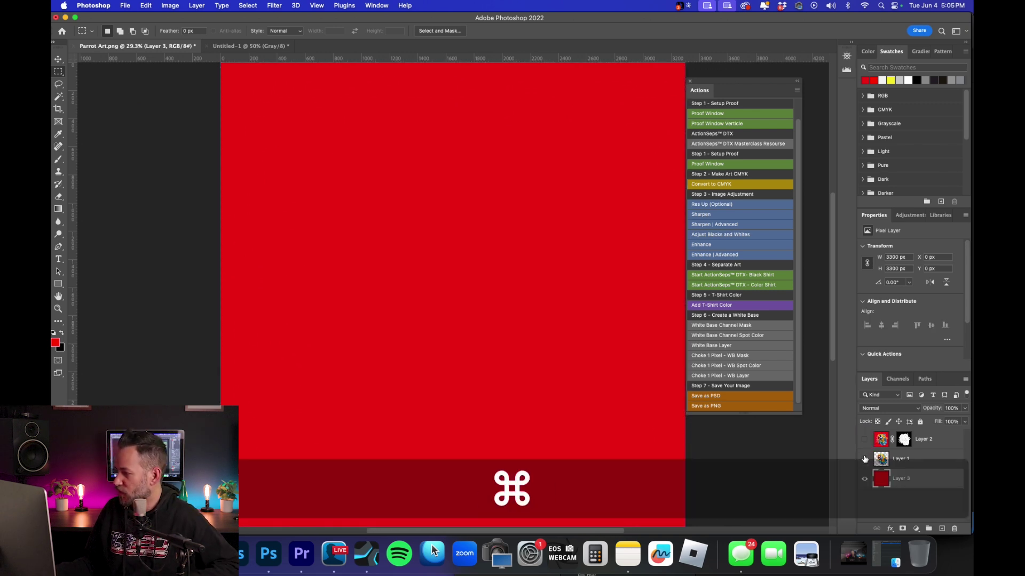
Step: Show the original parrot Layer 1 and zoom into the beak over the red background
{"action": "left_click", "coordinate": [865, 460]}
{"action": "key", "text": "super+space"}
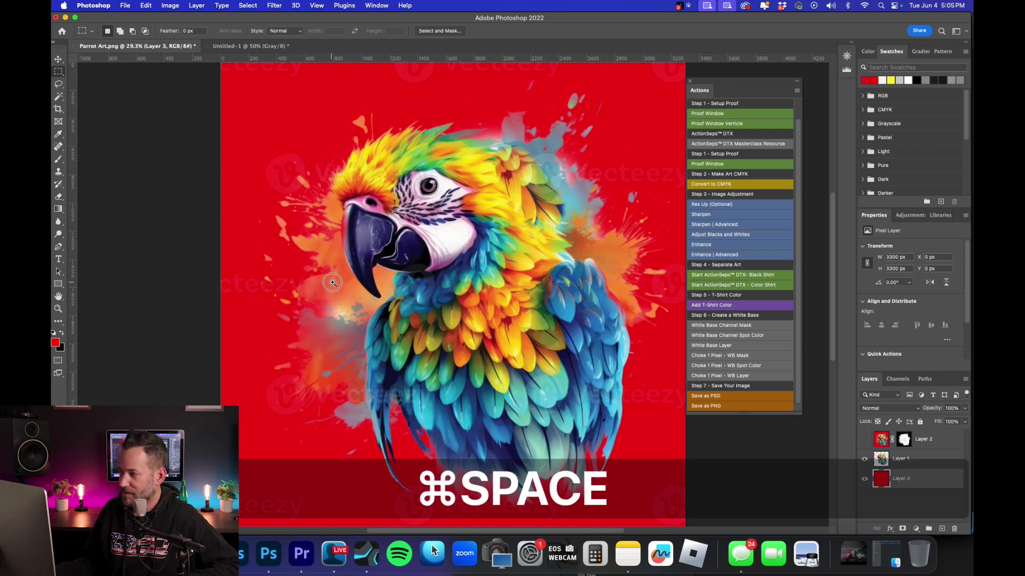
{"action": "mouse_move", "coordinate": [334, 283]}
{"action": "left_mouse_down"}
{"action": "mouse_move", "coordinate": [366, 286]}
{"action": "mouse_move", "coordinate": [327, 277]}
{"action": "left_mouse_up"}
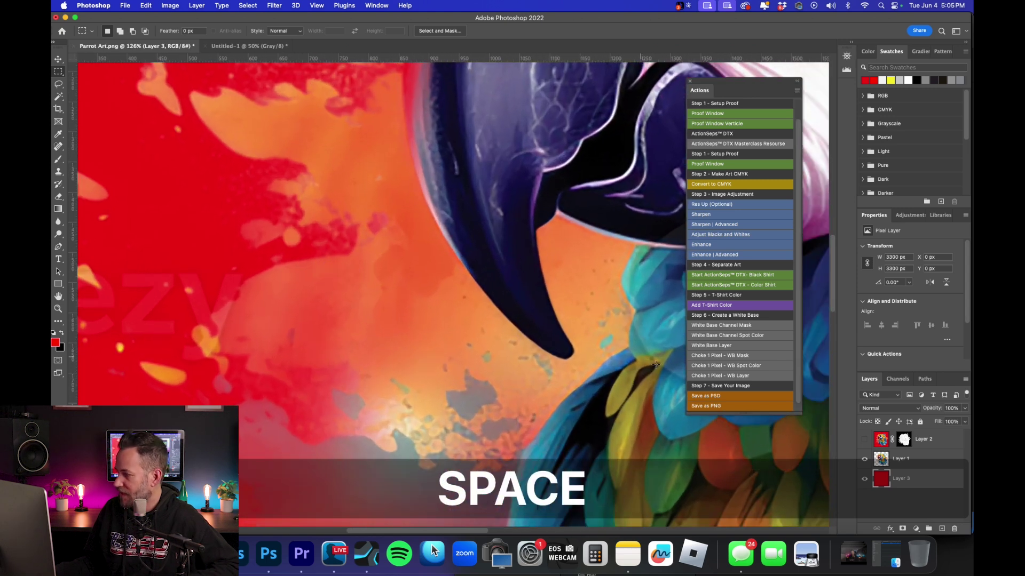
Step: Show halftone Layer 2 with Layer 1 hidden, zoom out and centre the whole parrot
{"action": "left_click", "coordinate": [864, 439]}
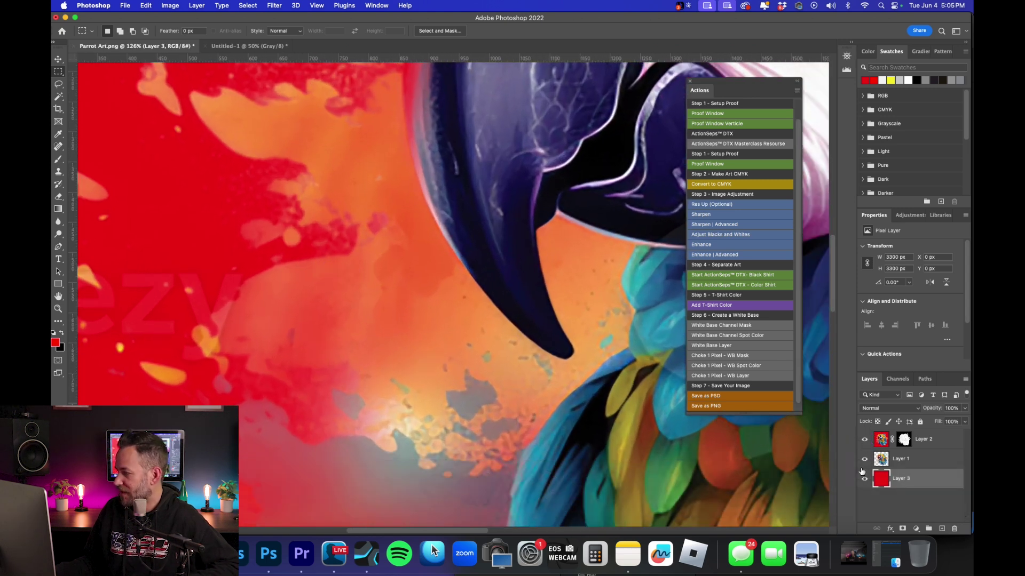
{"action": "left_click", "coordinate": [865, 458]}
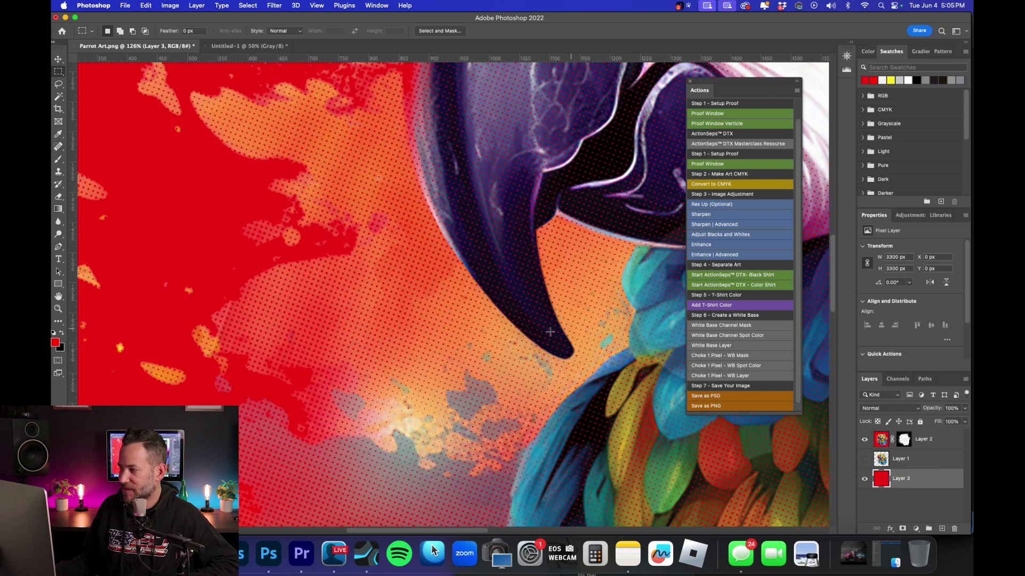
{"action": "key", "text": "super+space"}
{"action": "left_click", "coordinate": [427, 258], "text": "alt+super"}
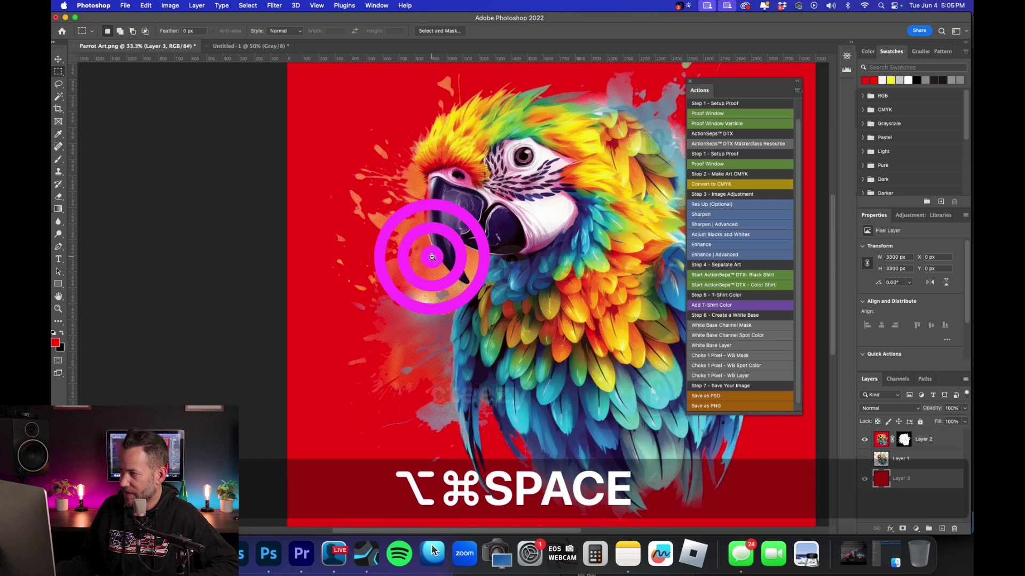
{"action": "key", "text": "space"}
{"action": "left_click_drag", "start_coordinate": [564, 296], "coordinate": [492, 293]}
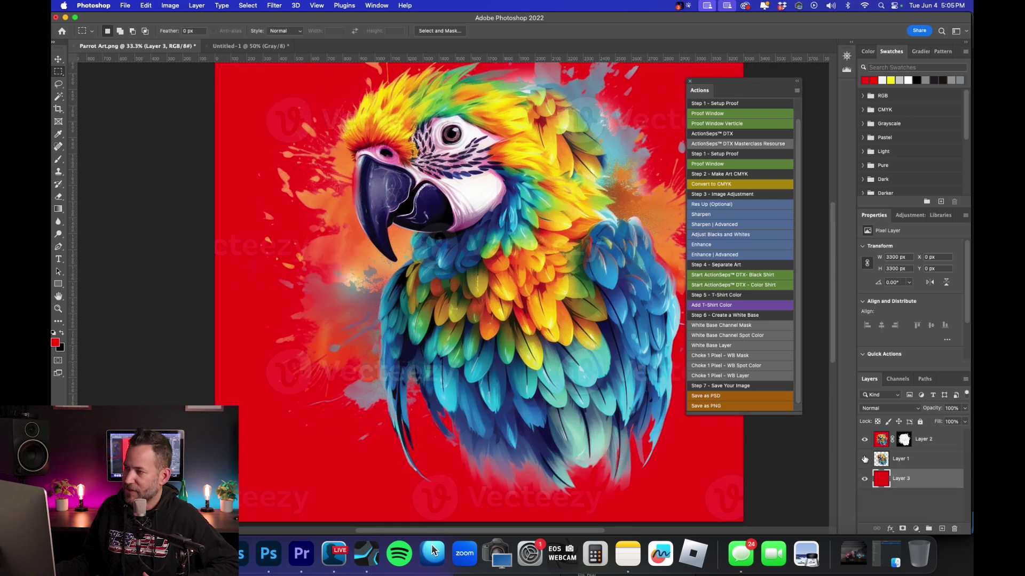
Step: Toggle Layer 1 on and off to compare the original against the halftone edges
{"action": "left_click", "coordinate": [865, 458]}
{"action": "left_click", "coordinate": [865, 458]}
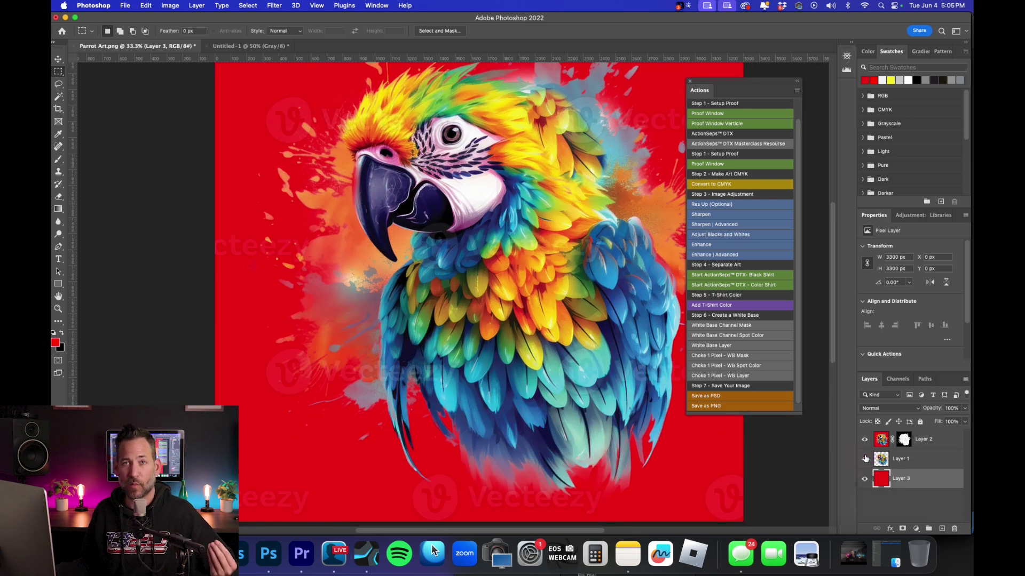
{"action": "left_click", "coordinate": [865, 458]}
{"action": "left_click", "coordinate": [865, 457]}
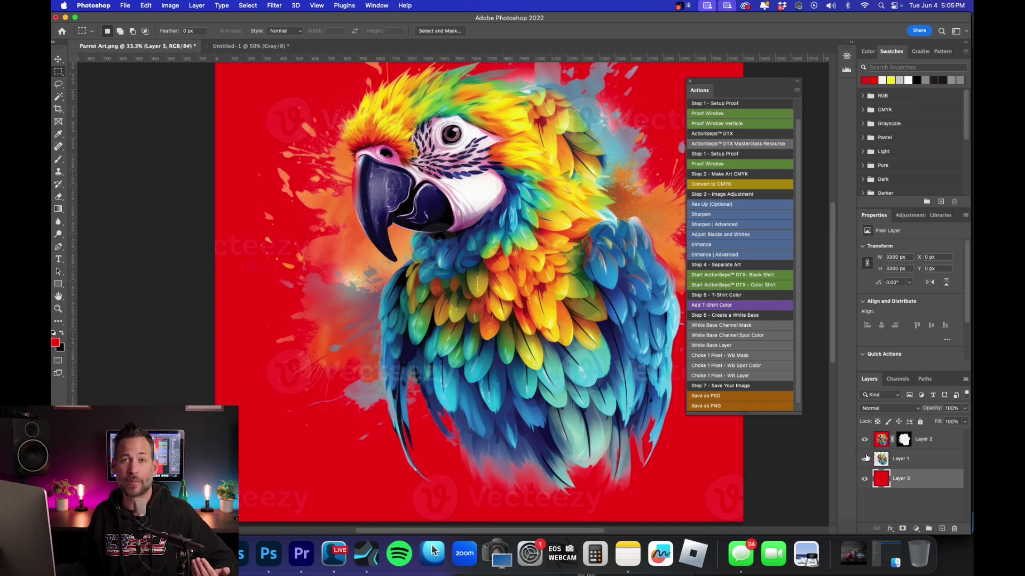